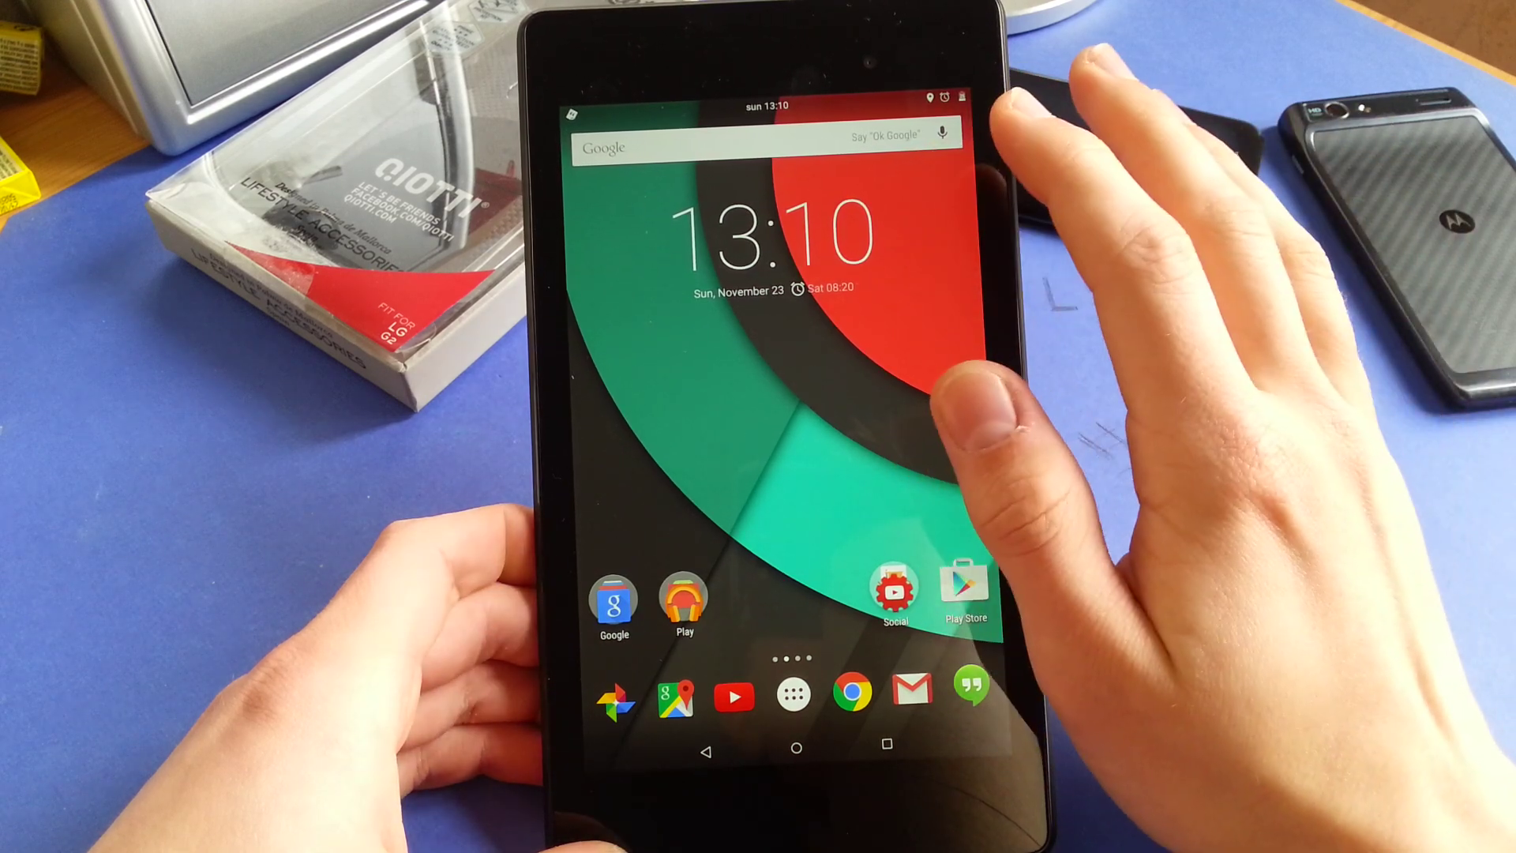
# Step: Flip through the home pages, then launch Settings from the expanded quick settings shade
pyautogui.moveTo(947, 414); pyautogui.dragTo(687, 414)
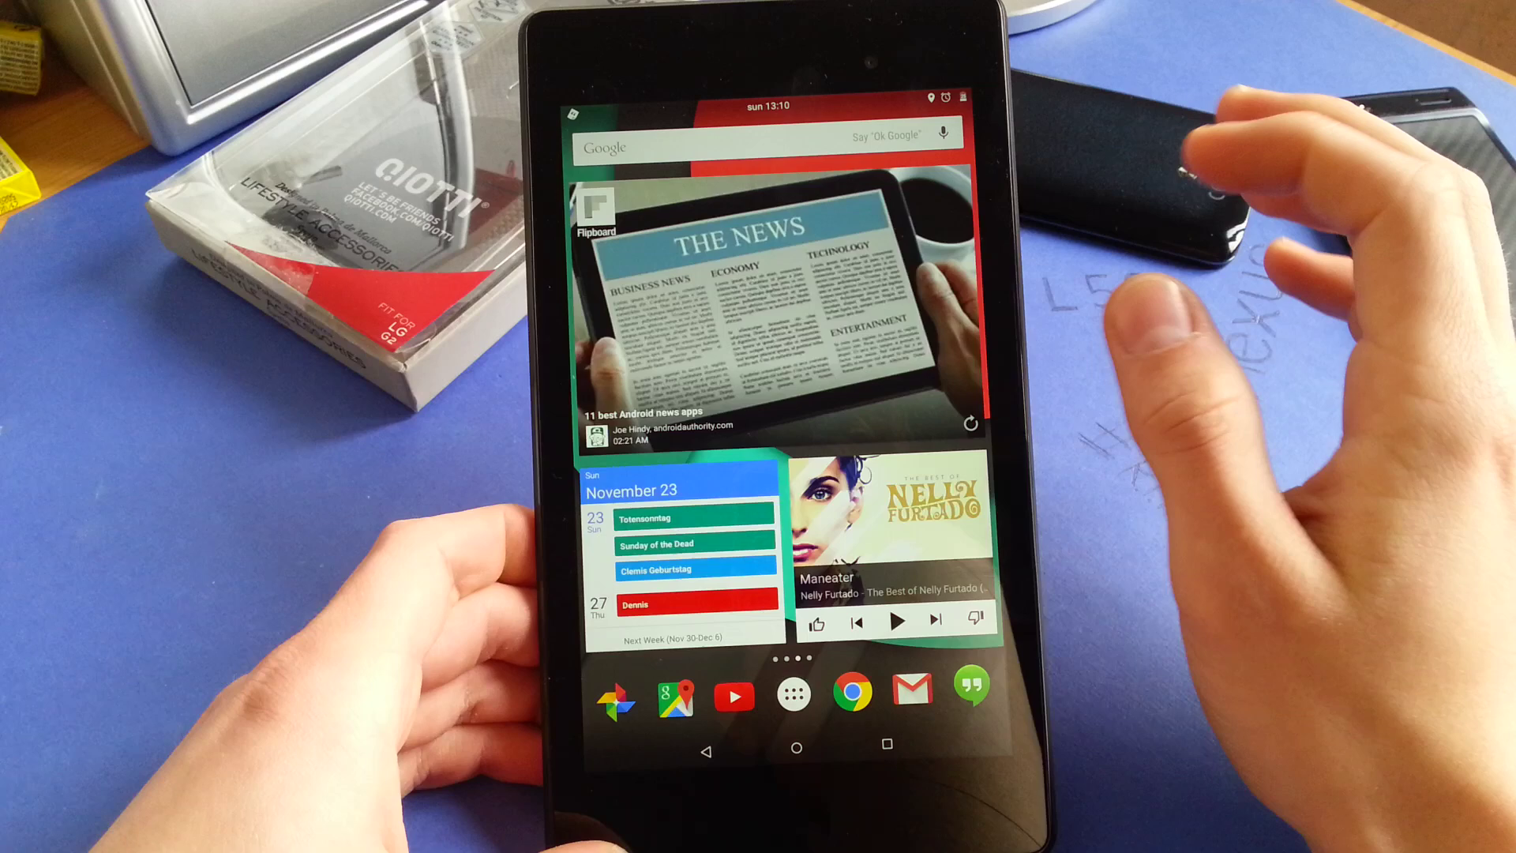
pyautogui.moveTo(829, 414); pyautogui.dragTo(1043, 415)
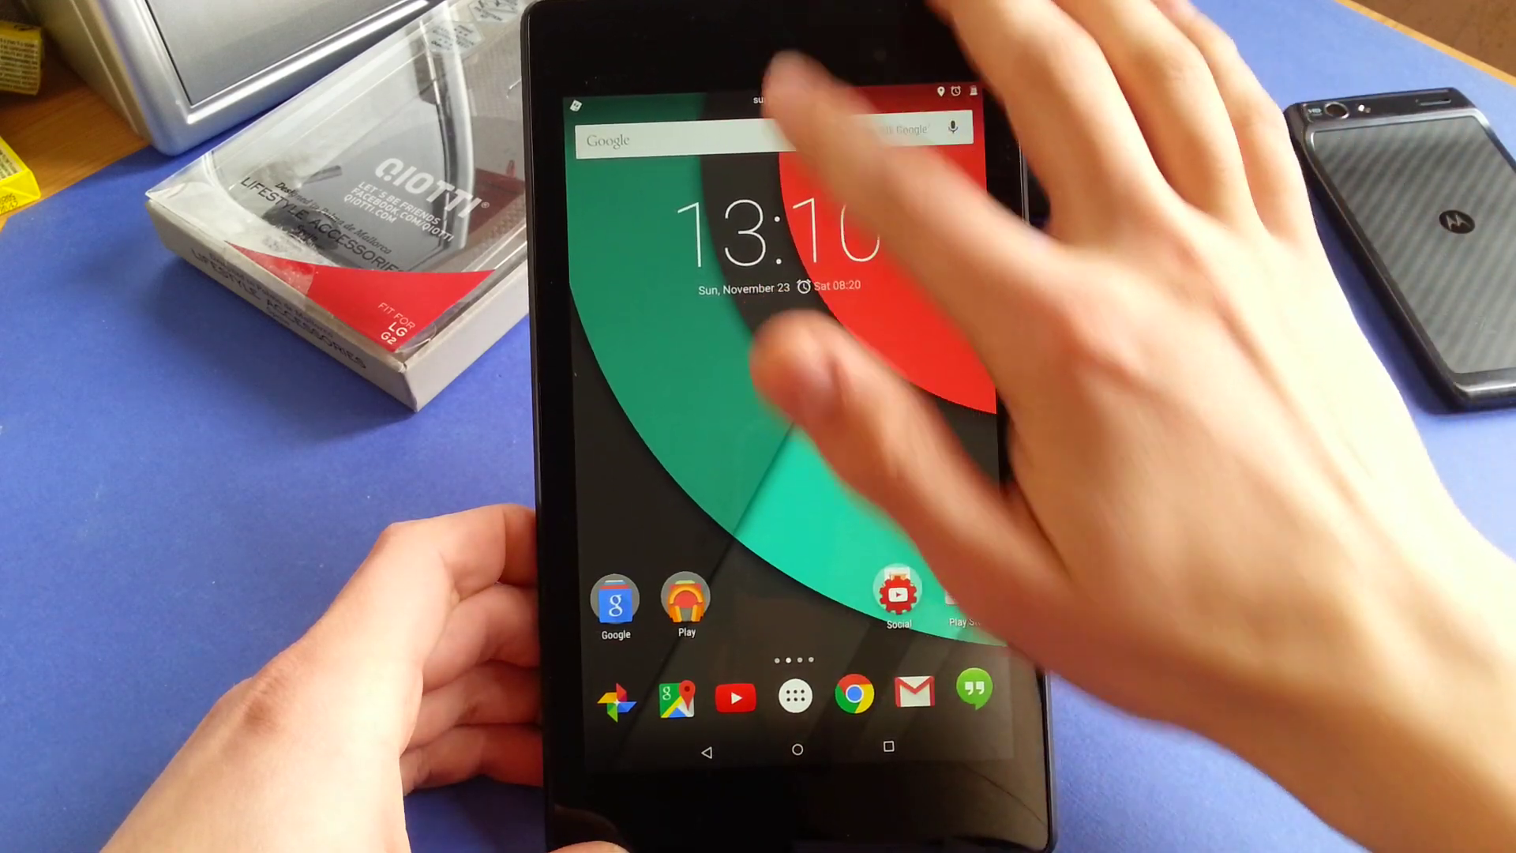
pyautogui.moveTo(828, 102); pyautogui.dragTo(900, 284)
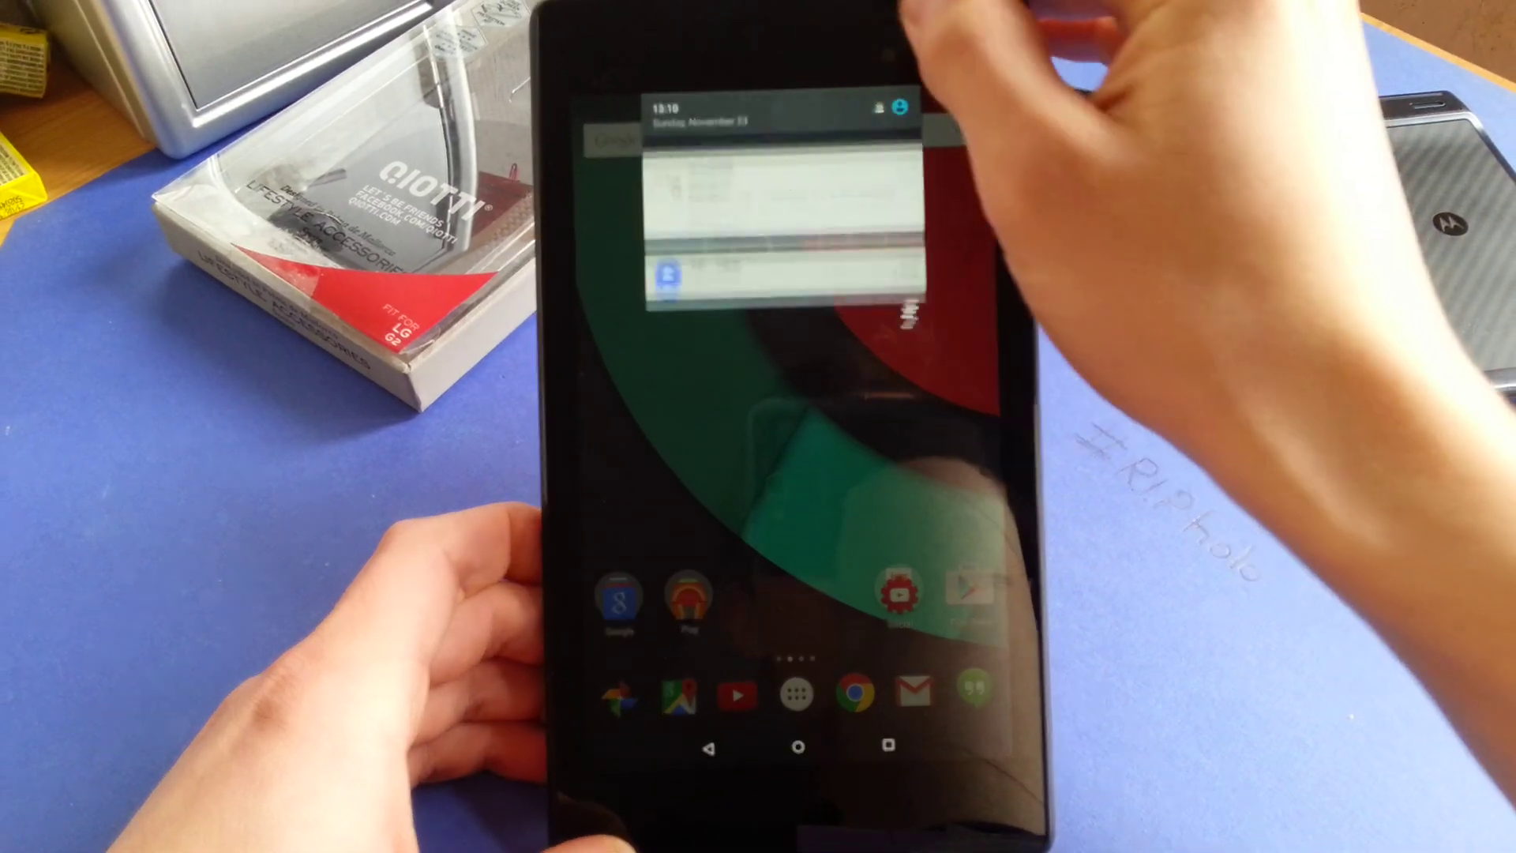
pyautogui.moveTo(900, 72); pyautogui.dragTo(900, 332)
pyautogui.click(862, 110)
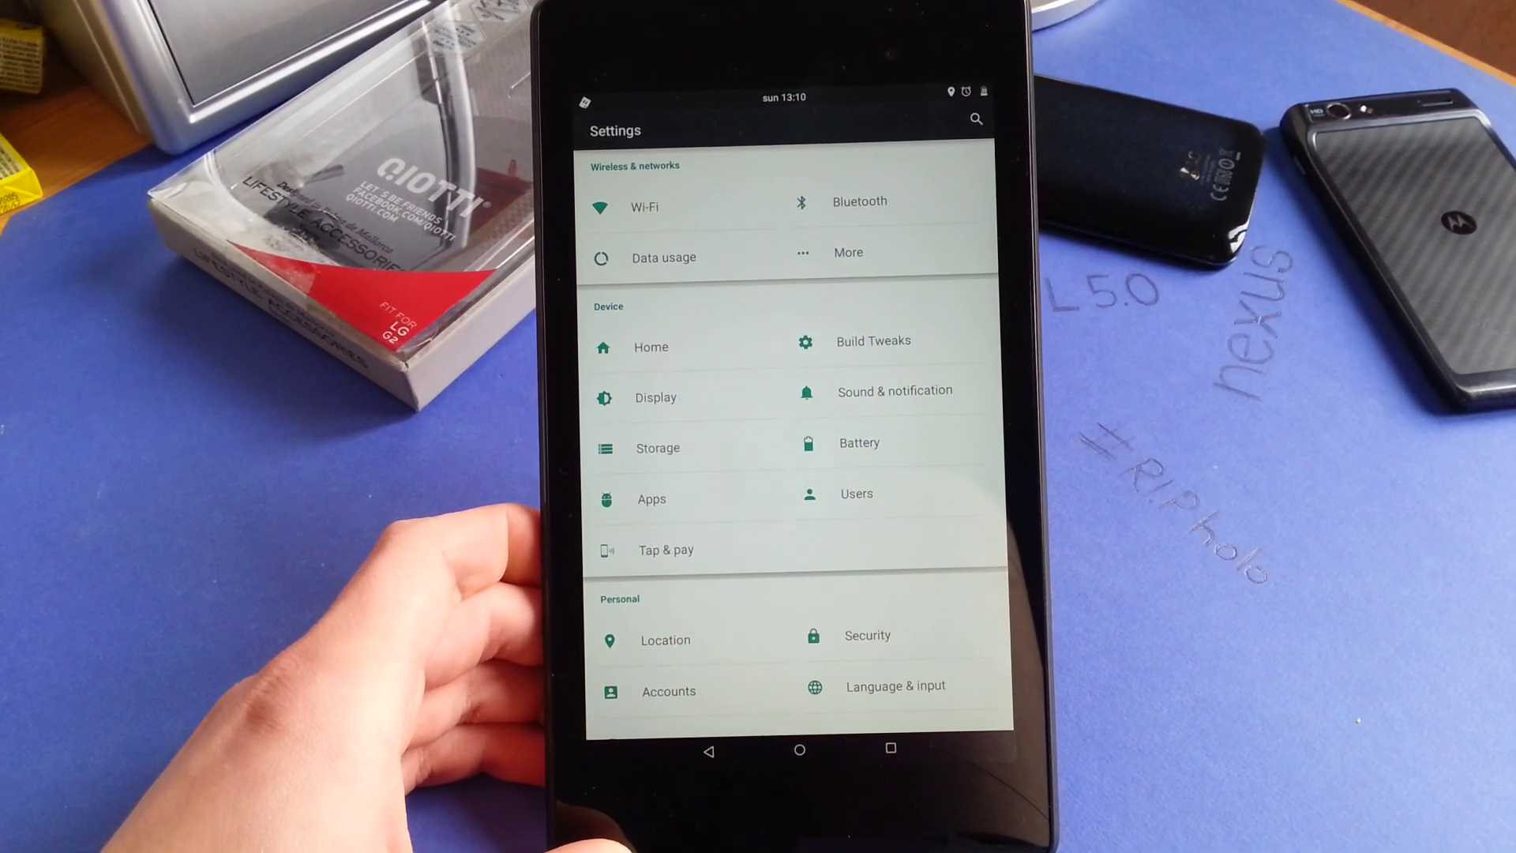
pyautogui.scroll(-3, 912, 533)
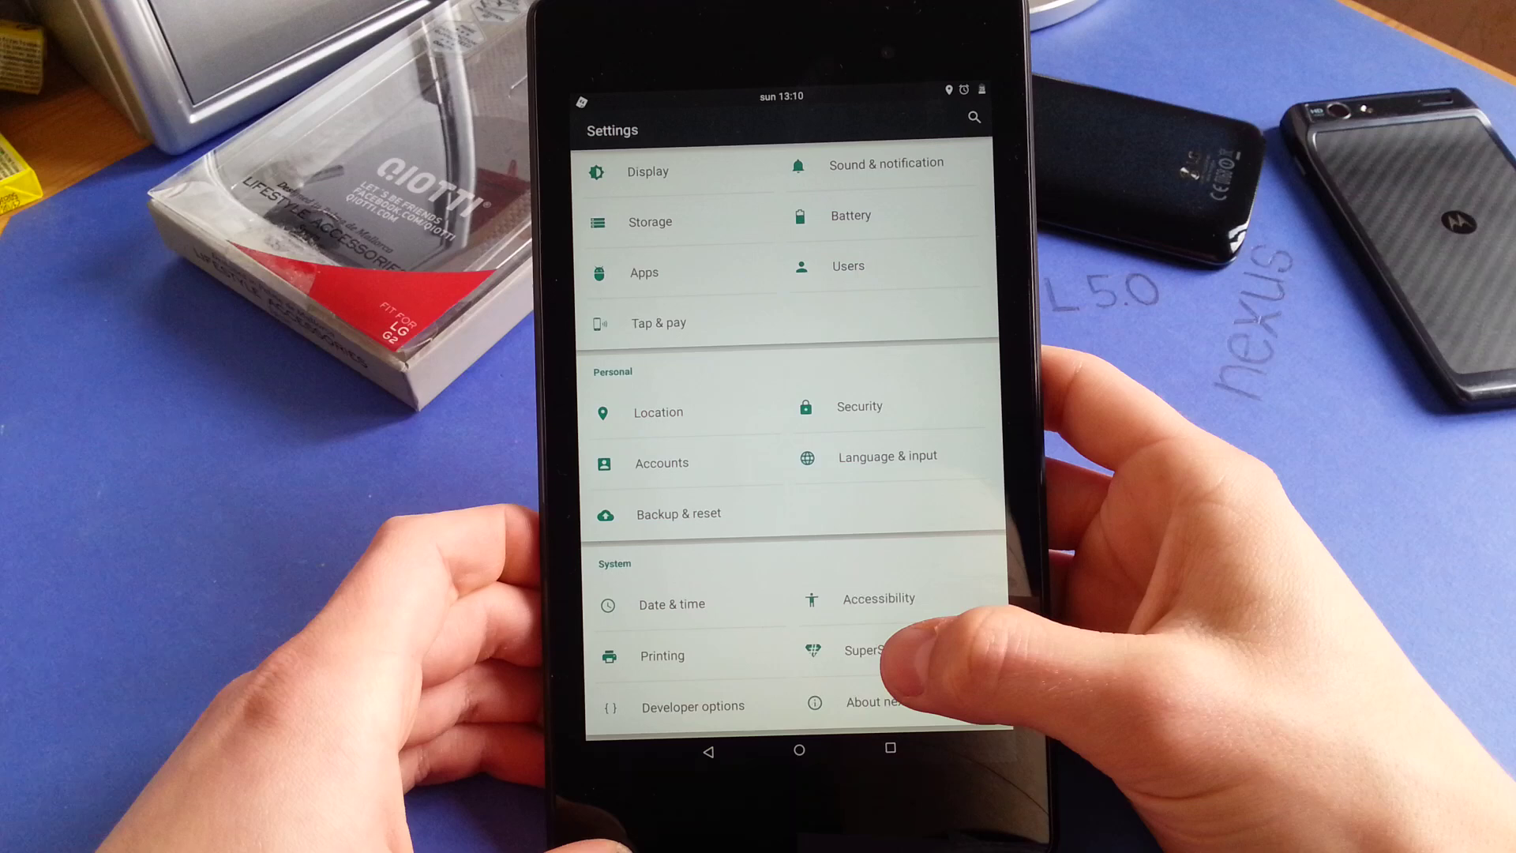
pyautogui.scroll(1, 923, 474)
pyautogui.scroll(2, 925, 473)
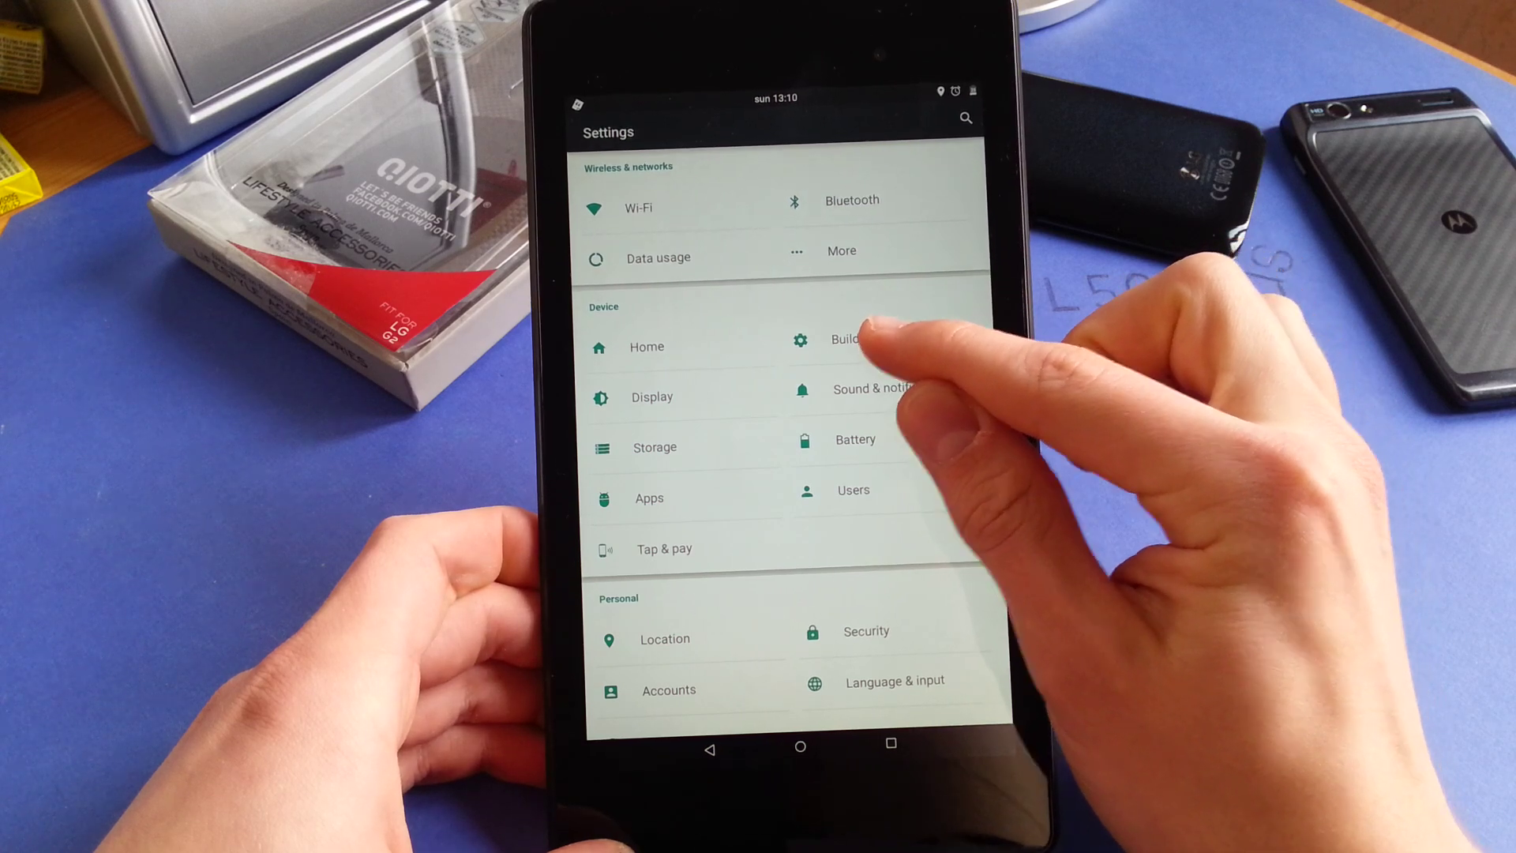
# Step: Open Build Tweaks' Status bar page and demo the top-right quick pulldown of Quick Settings
pyautogui.click(871, 339)
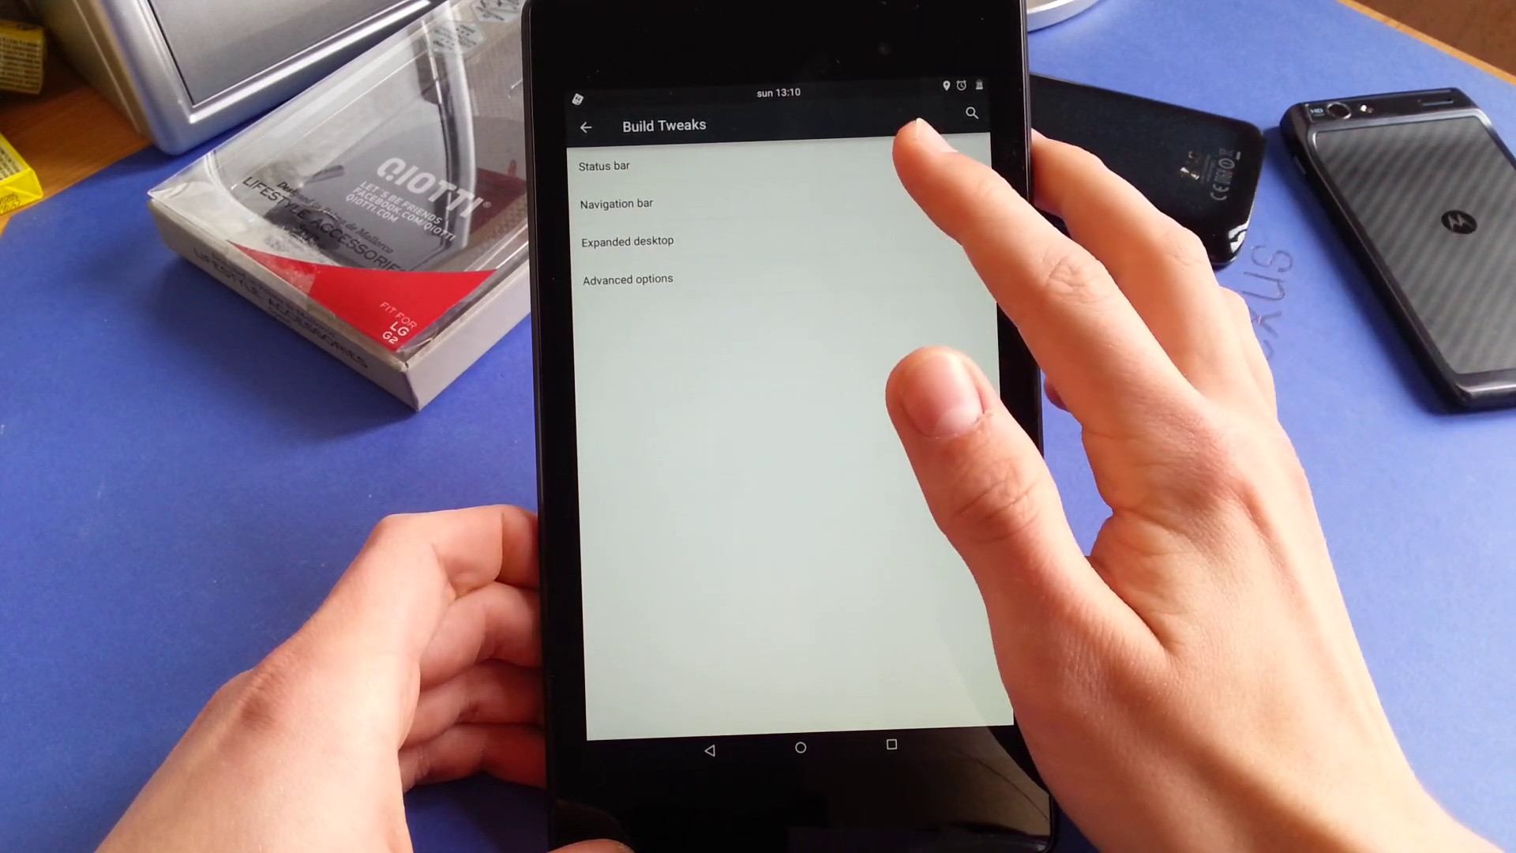
pyautogui.click(912, 163)
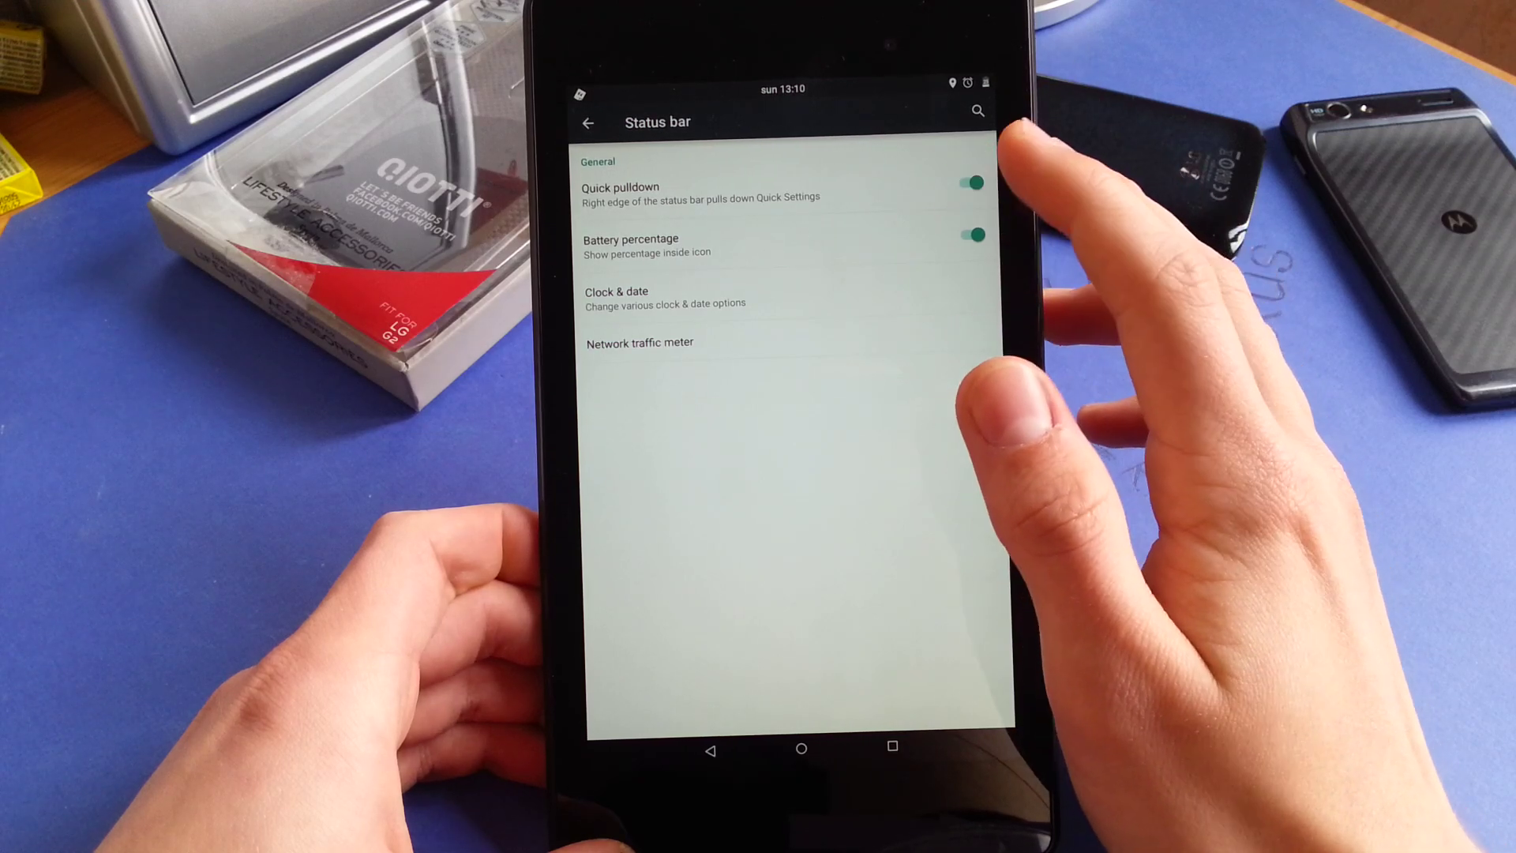
pyautogui.moveTo(972, 89); pyautogui.dragTo(959, 390)
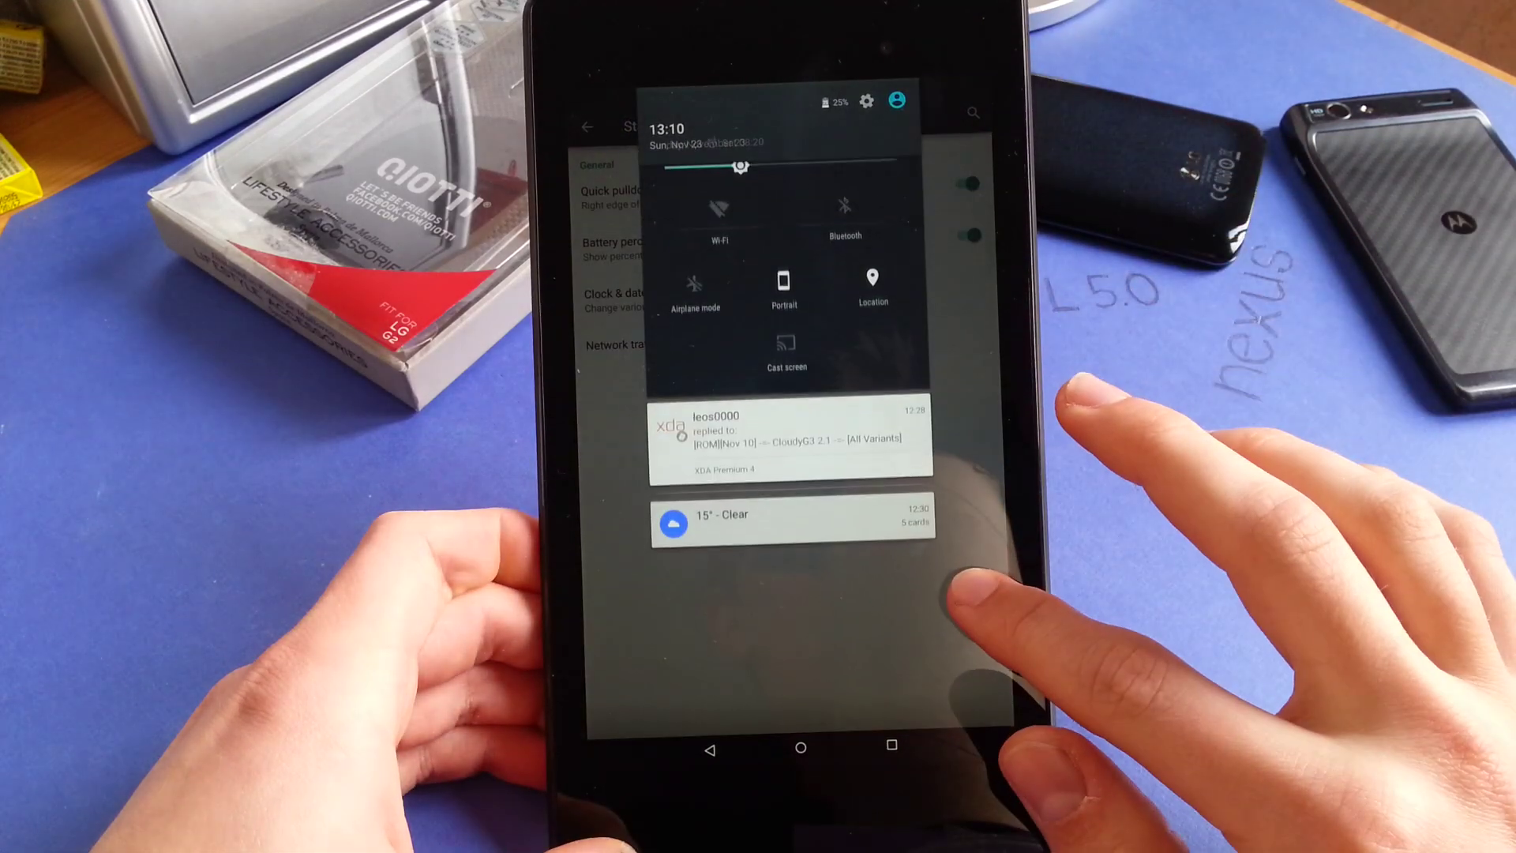
pyautogui.moveTo(962, 585); pyautogui.dragTo(965, 633)
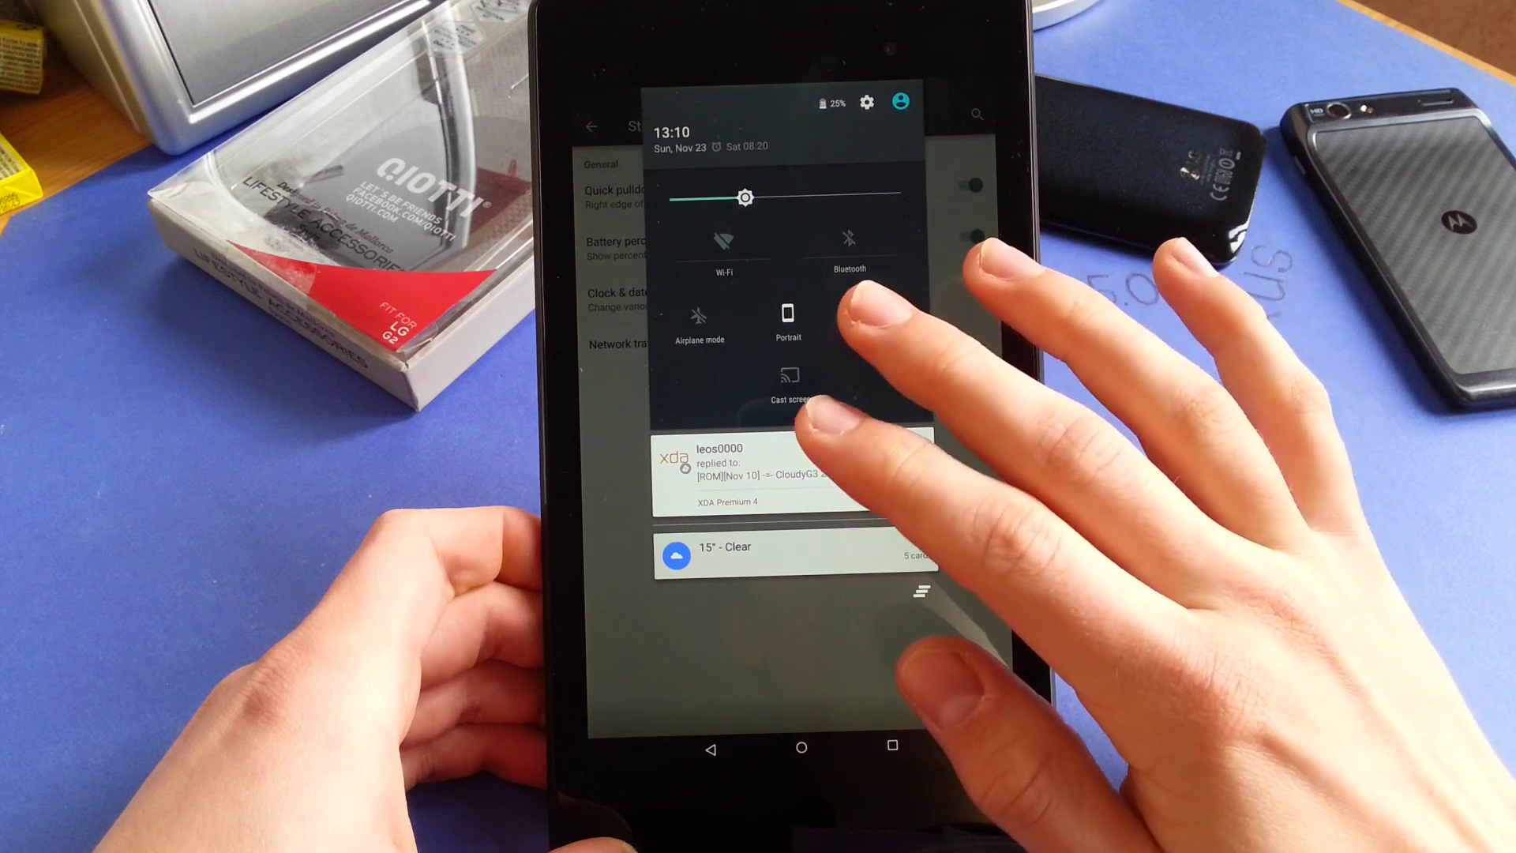
pyautogui.moveTo(853, 332); pyautogui.dragTo(853, 142)
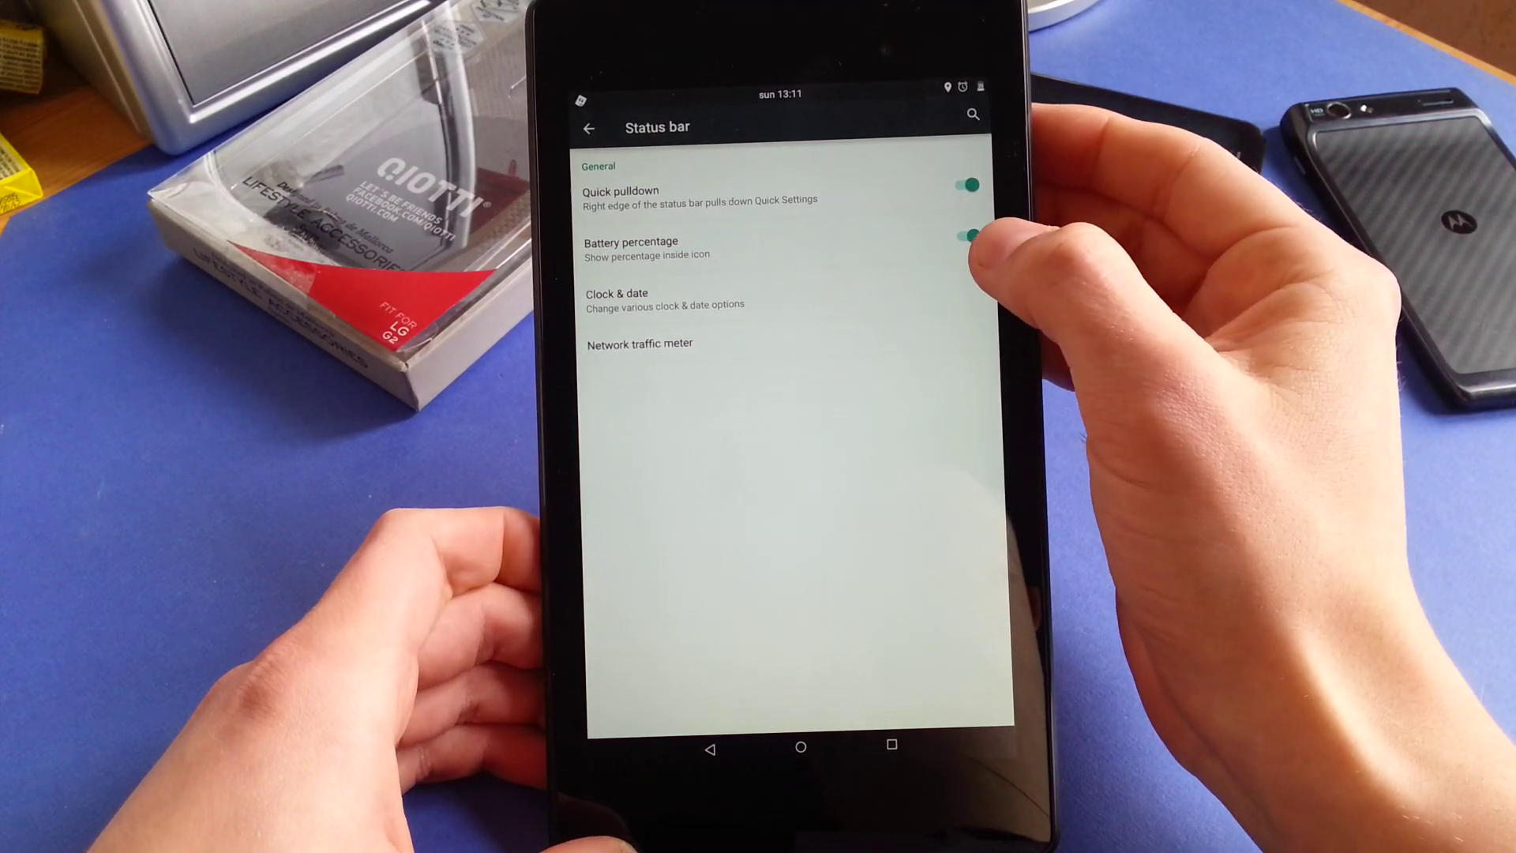
# Step: Review the Clock & date and Network traffic meter options, returning to Status bar tweaks each time
pyautogui.click(883, 298)
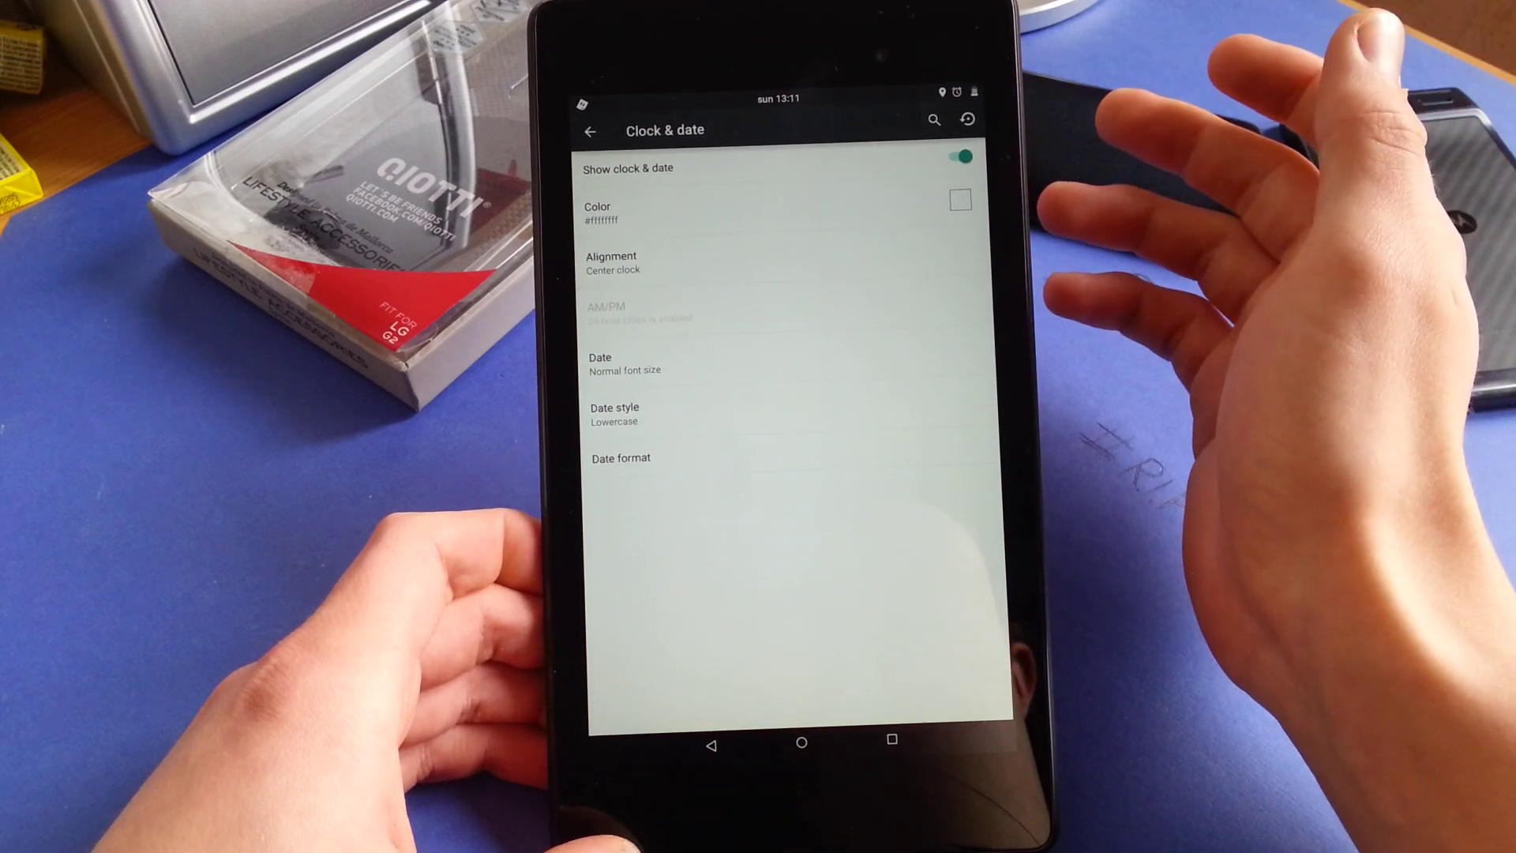
pyautogui.click(711, 745)
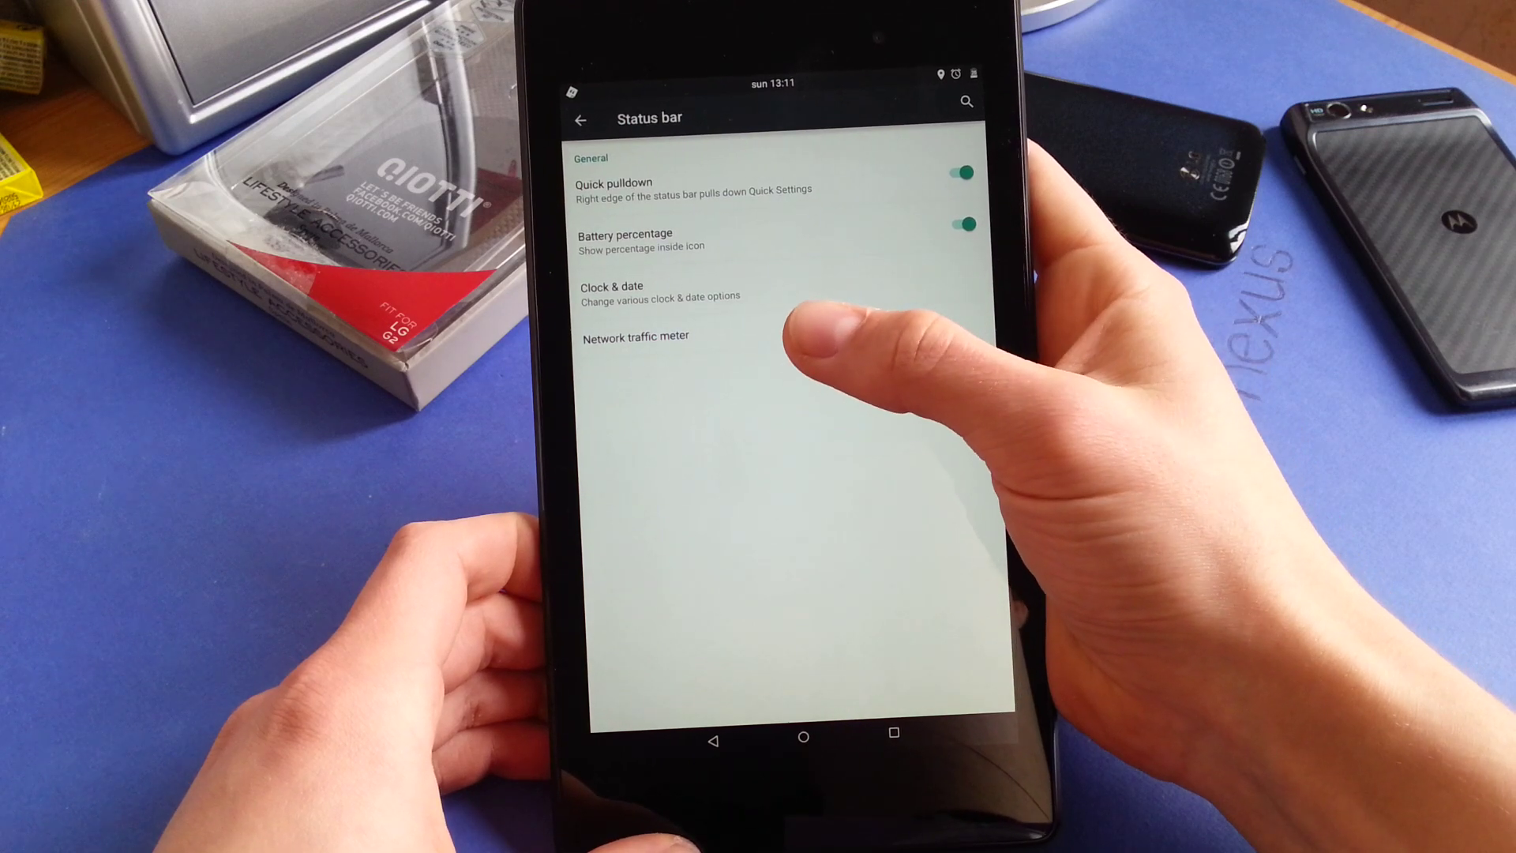
pyautogui.click(792, 338)
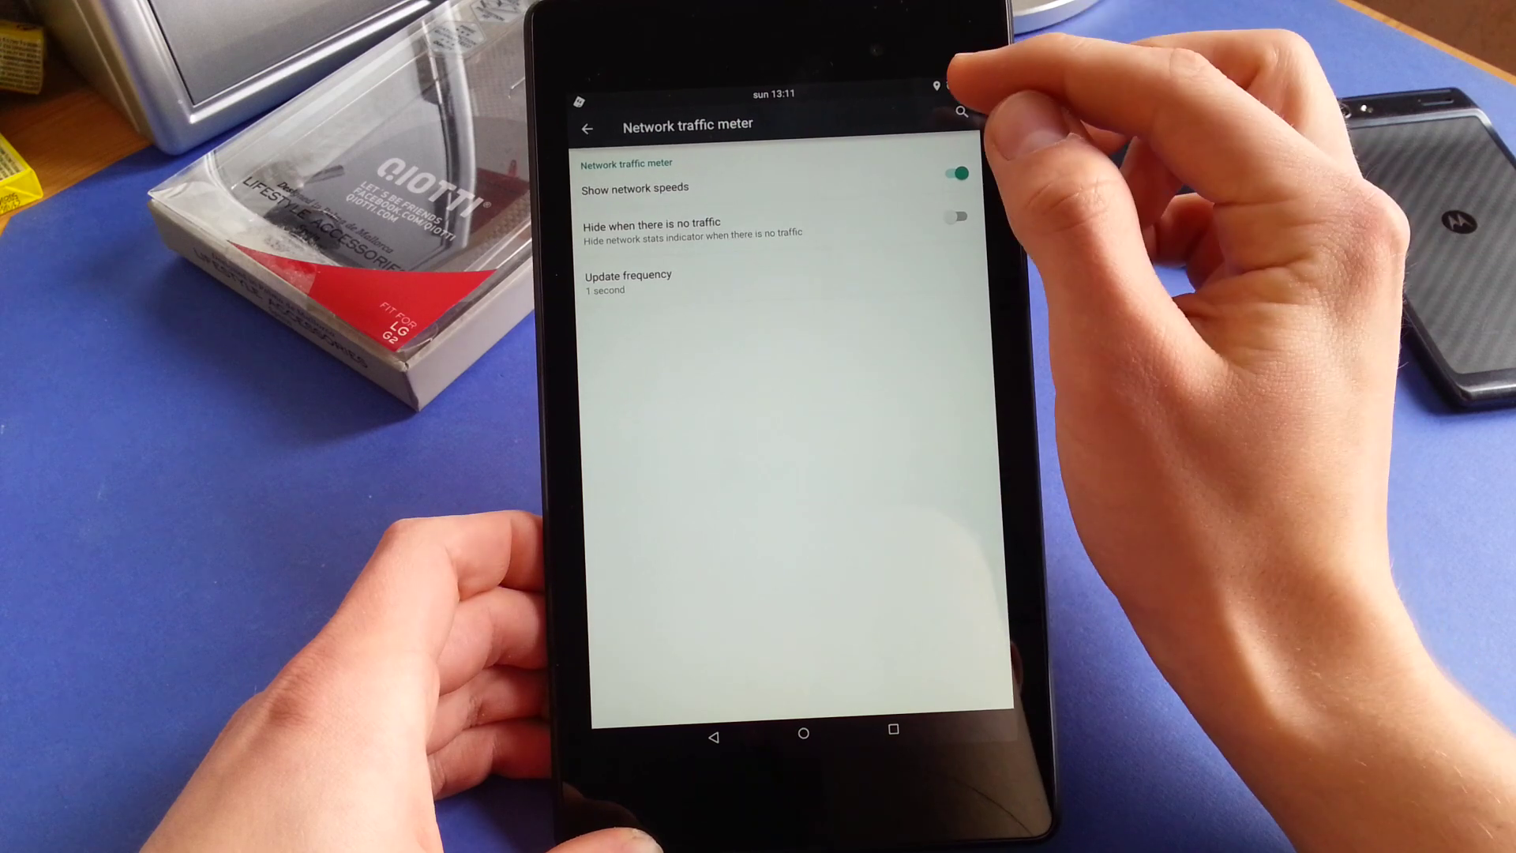
pyautogui.click(714, 736)
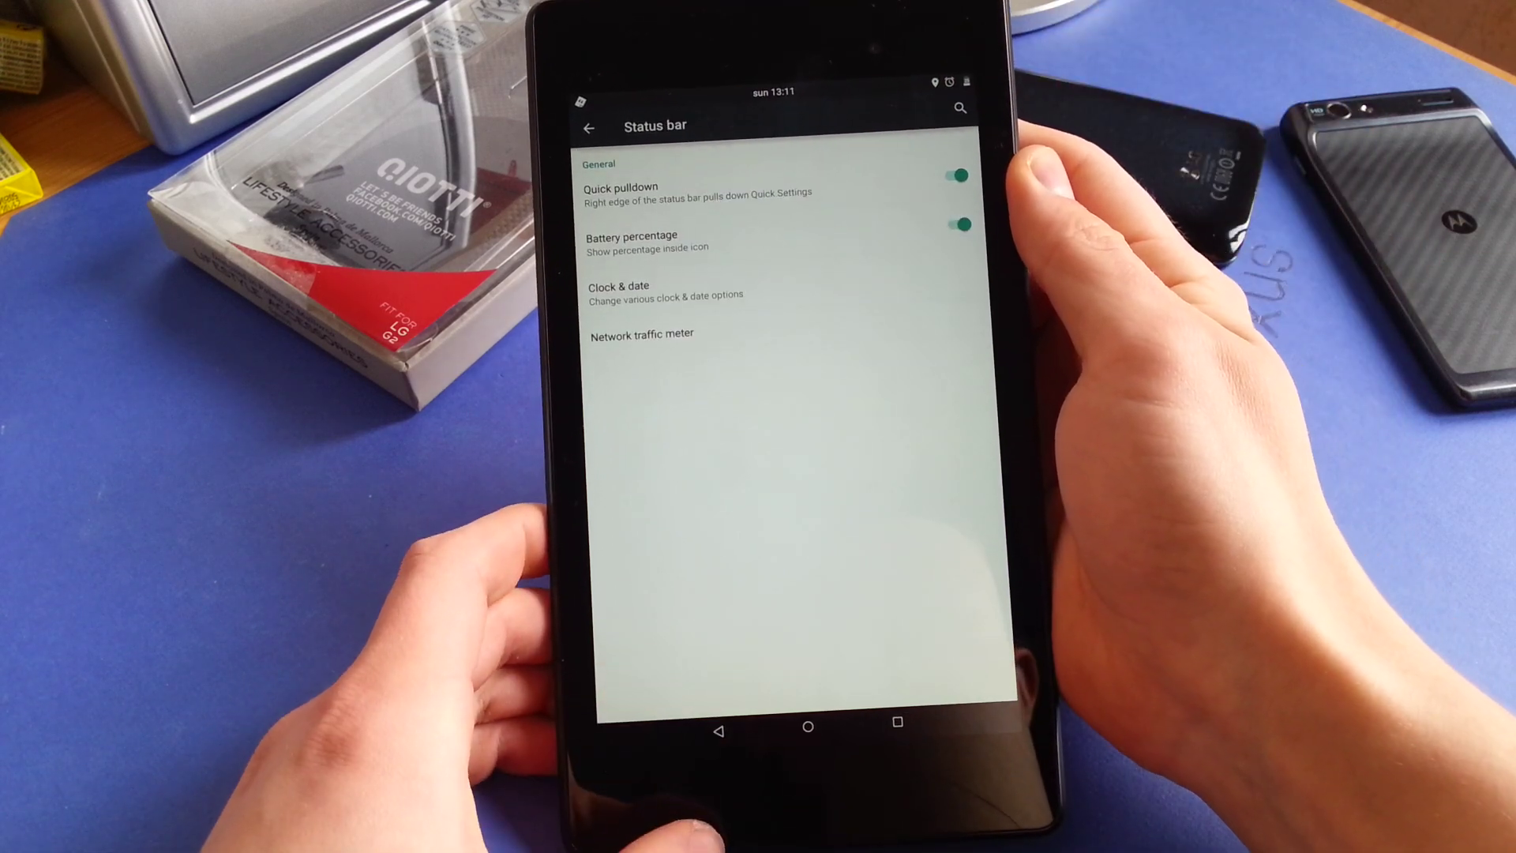
pyautogui.click(719, 730)
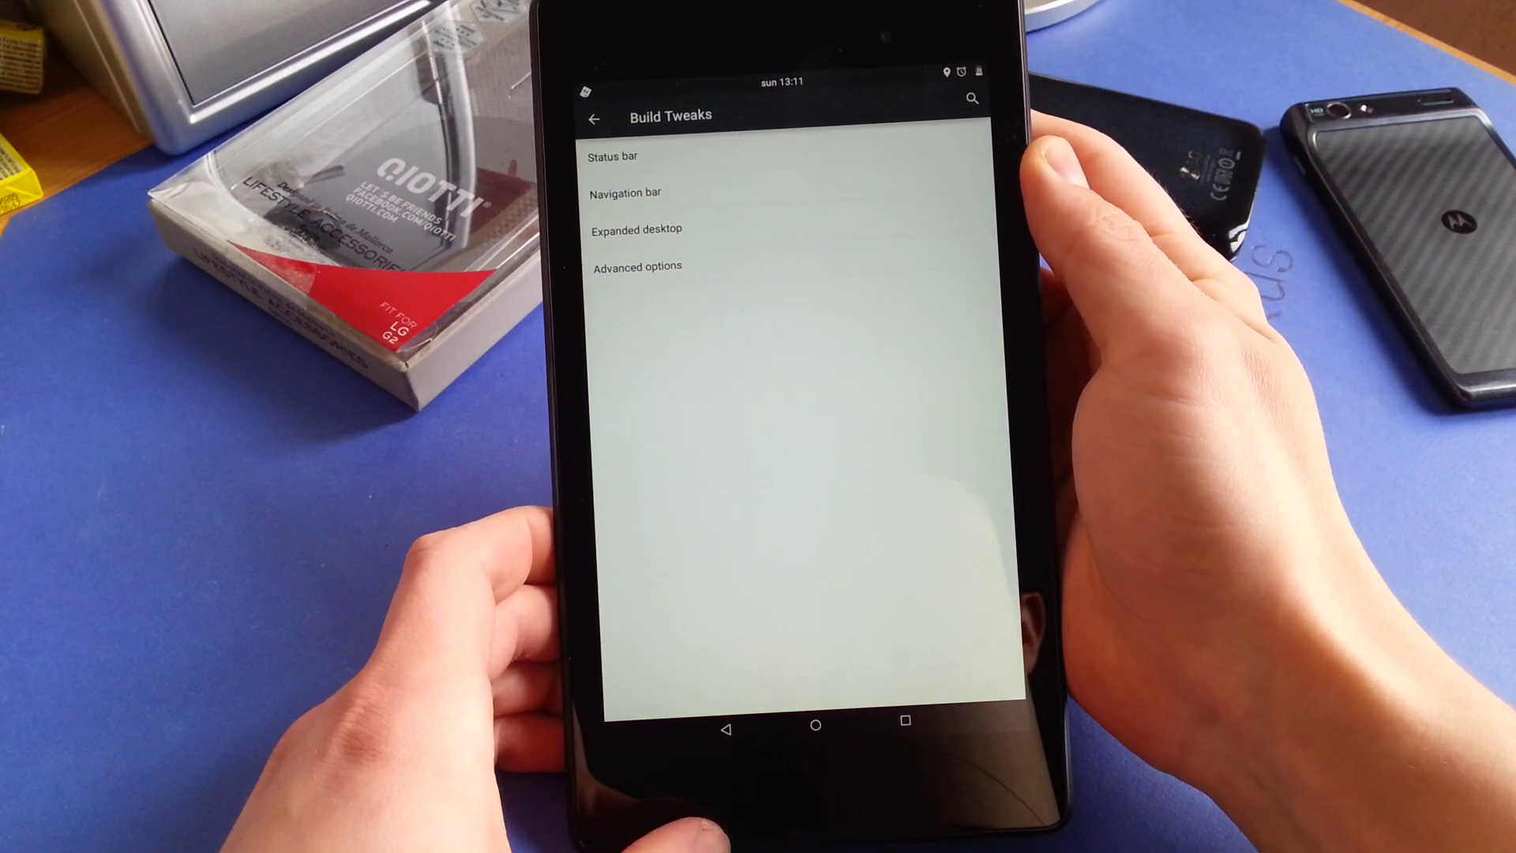
pyautogui.click(626, 194)
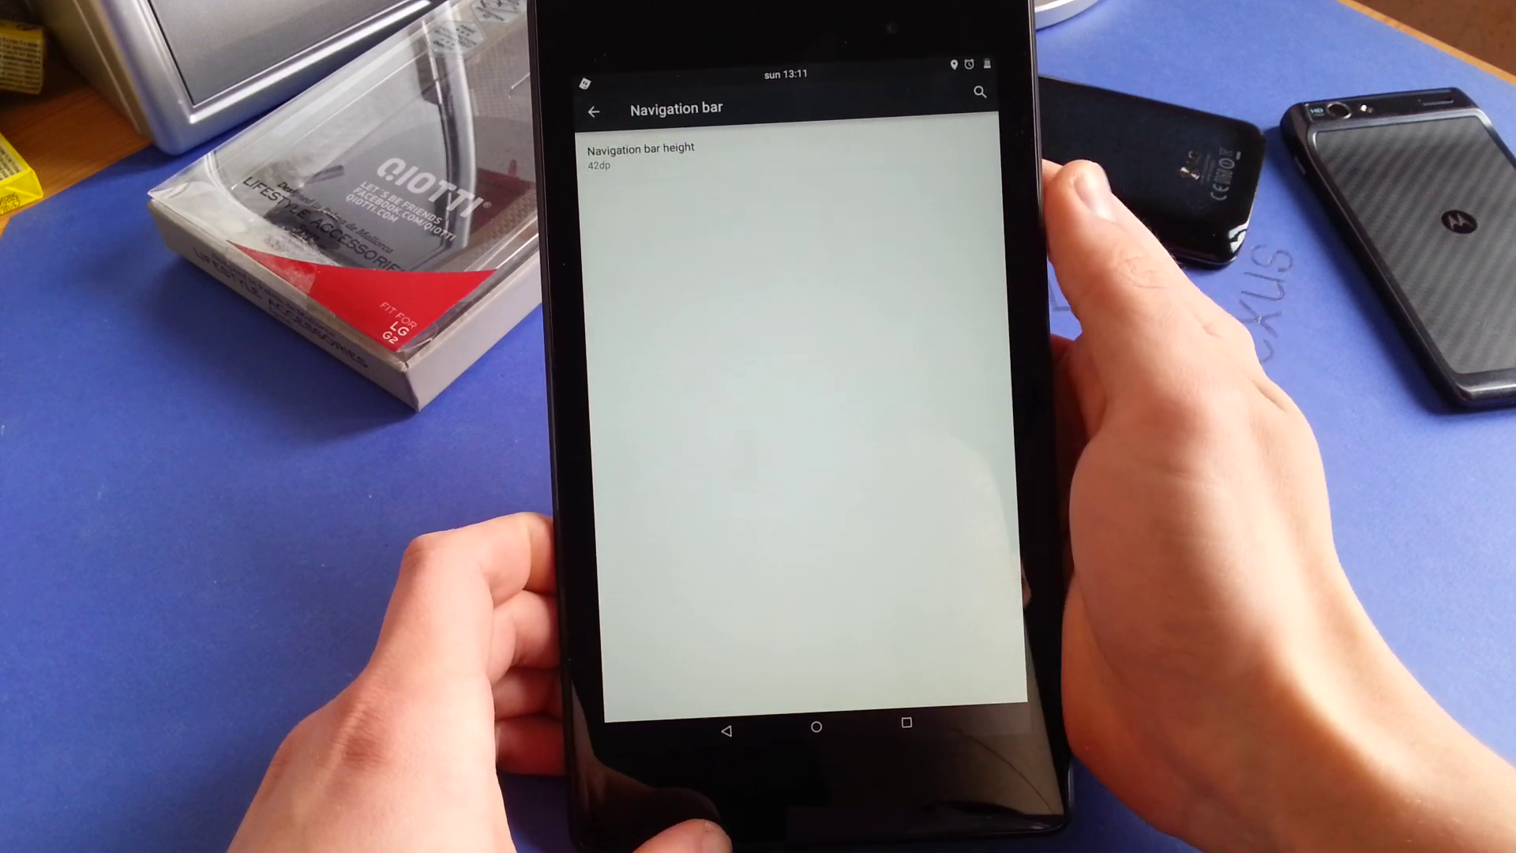
pyautogui.click(906, 151)
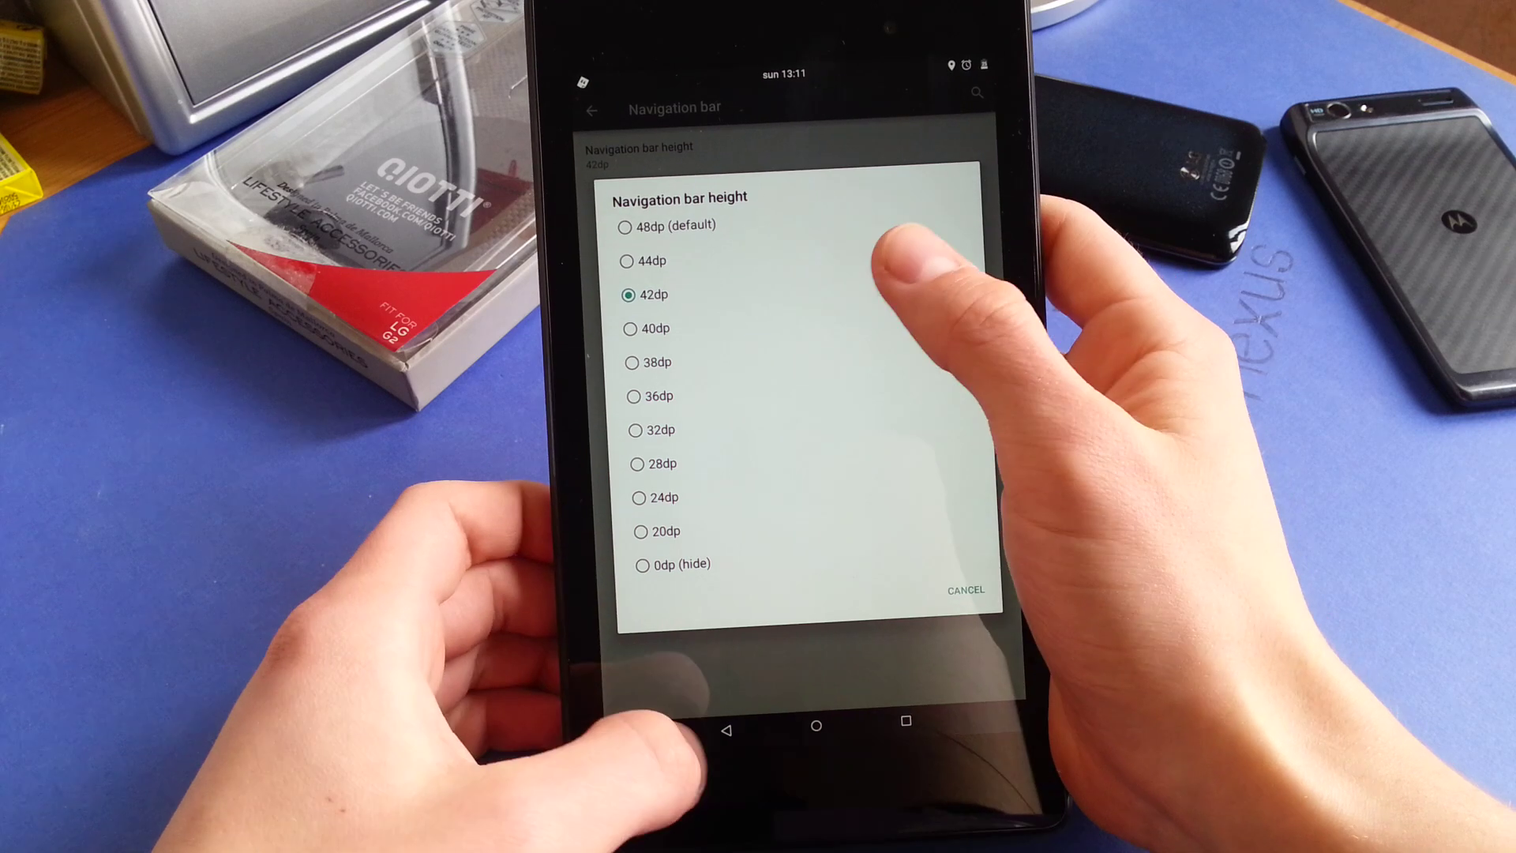
pyautogui.click(990, 225)
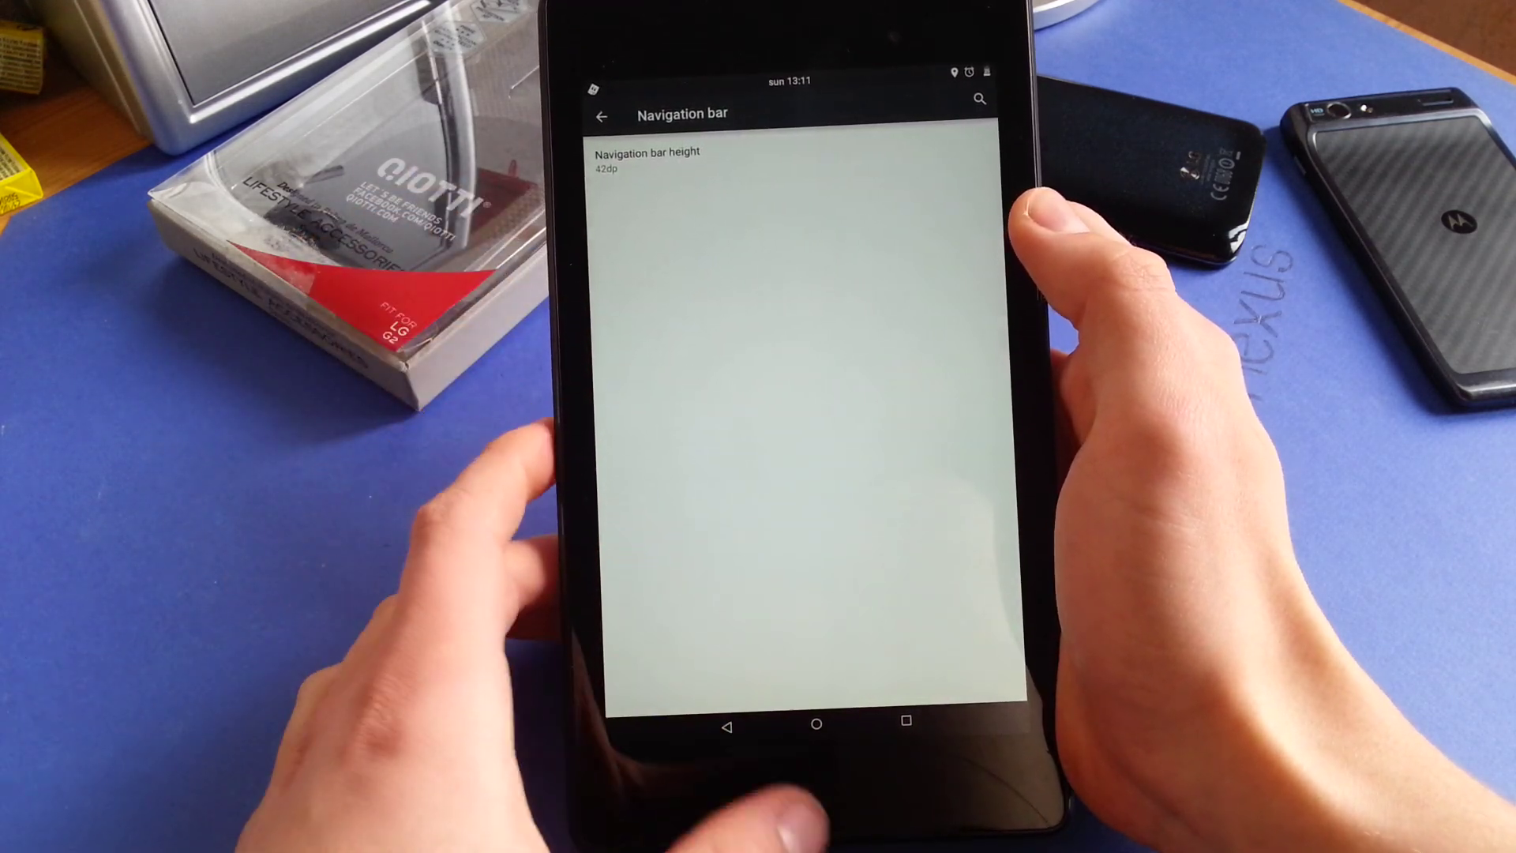
pyautogui.click(726, 727)
pyautogui.click(923, 264)
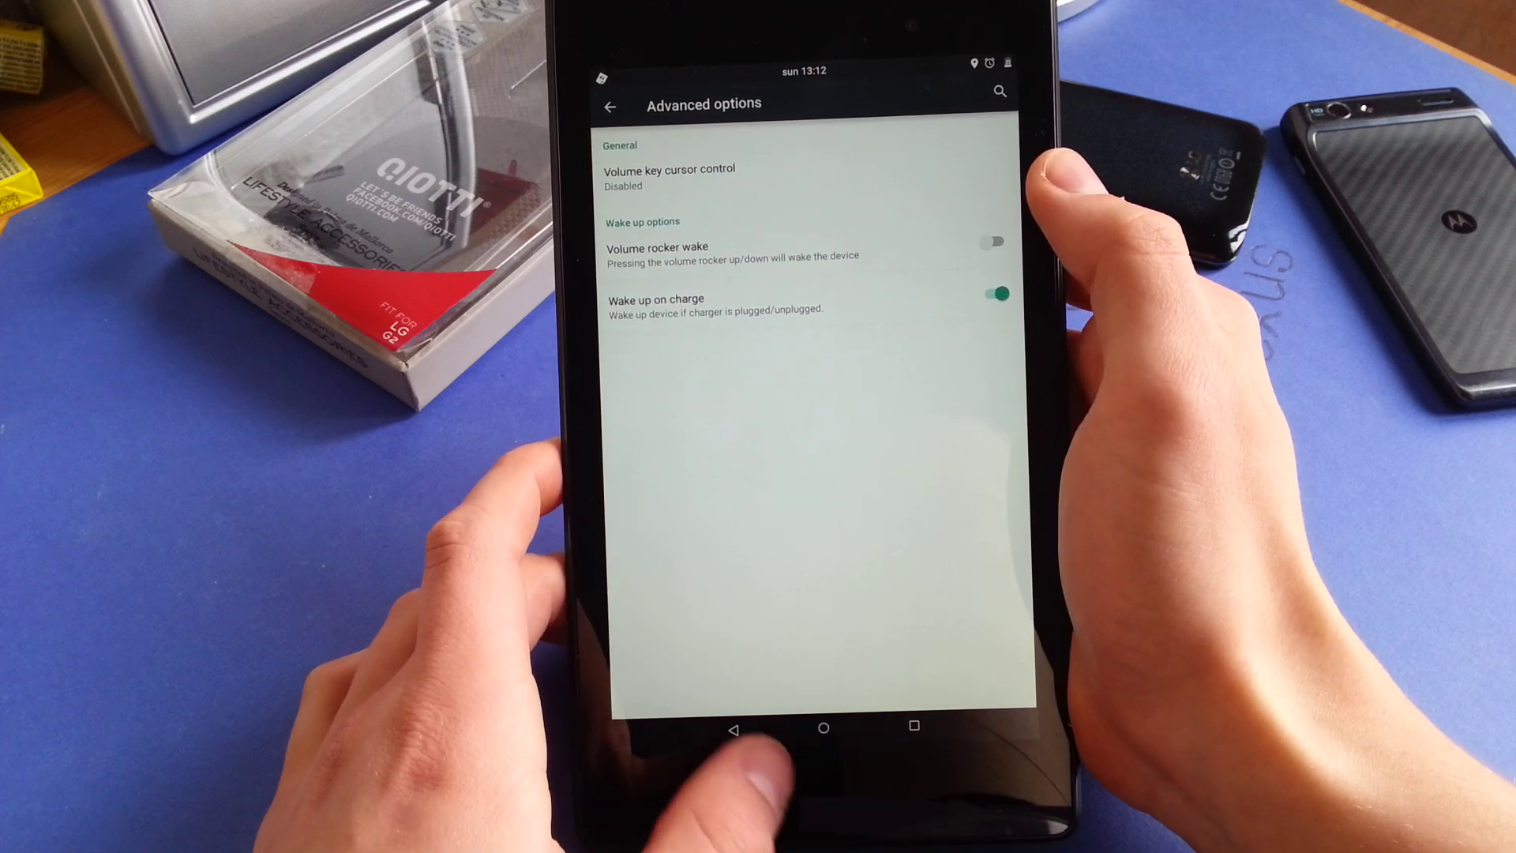
# Step: Check Android Central's hiding choices in Expanded desktop, leaving them unchanged
pyautogui.click(735, 729)
pyautogui.click(906, 218)
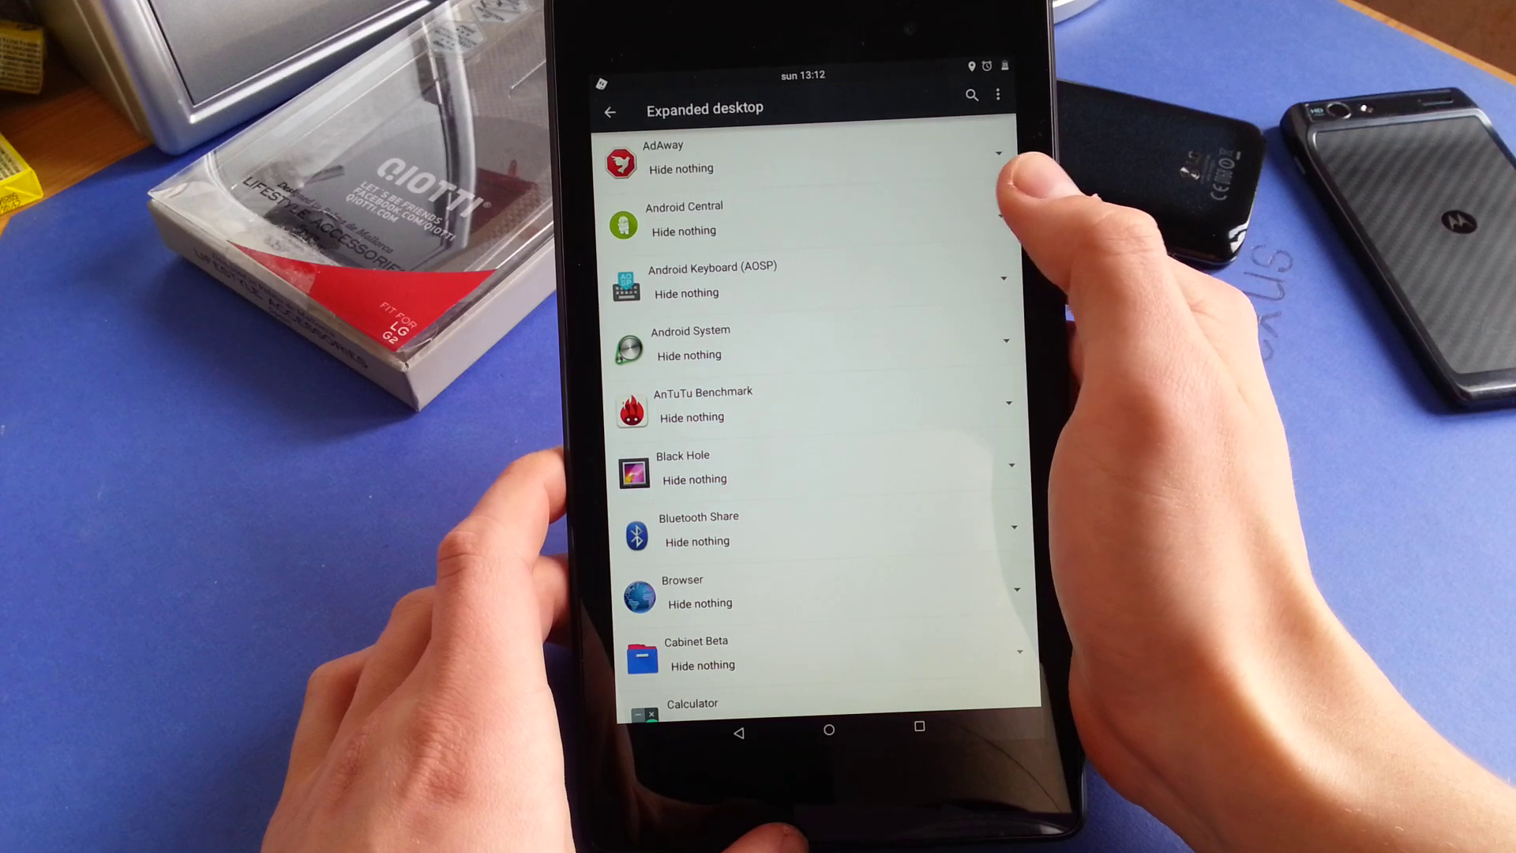
pyautogui.click(1000, 220)
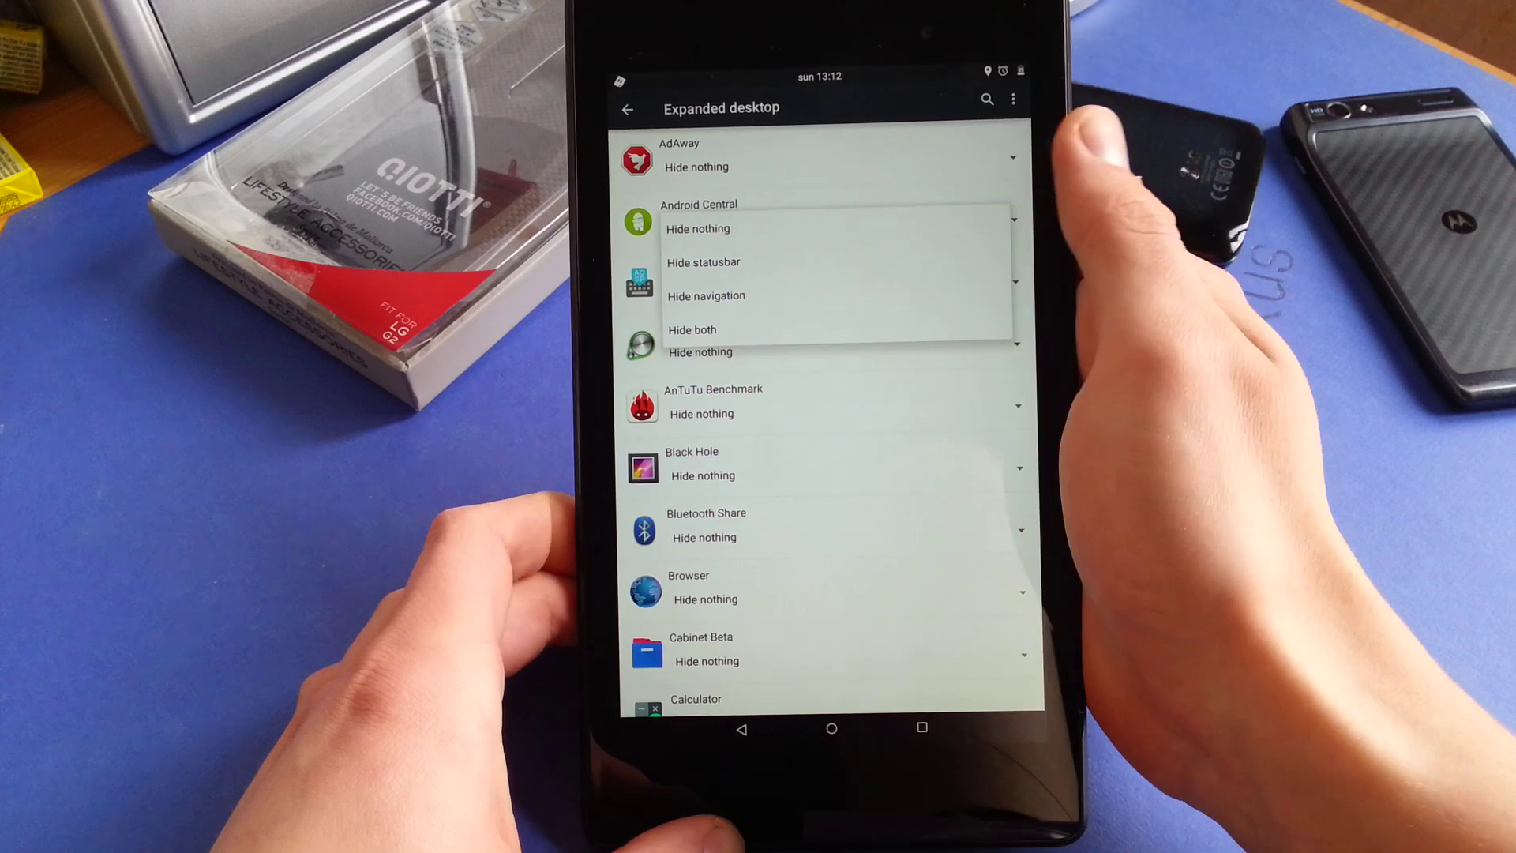
pyautogui.click(741, 728)
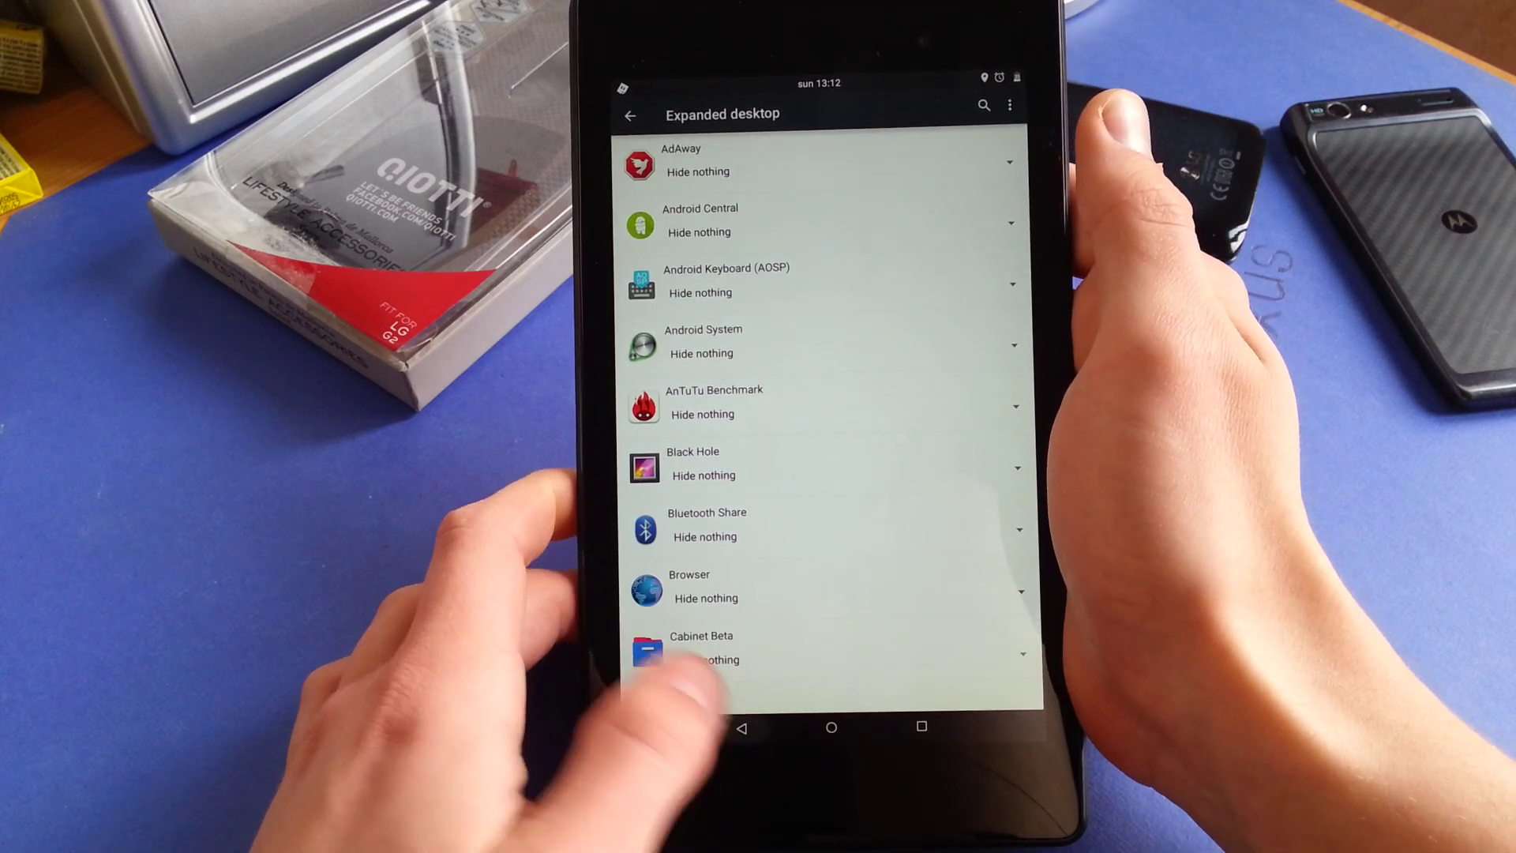
# Step: Revisit Advanced options, then back out to the main Settings list
pyautogui.click(830, 261)
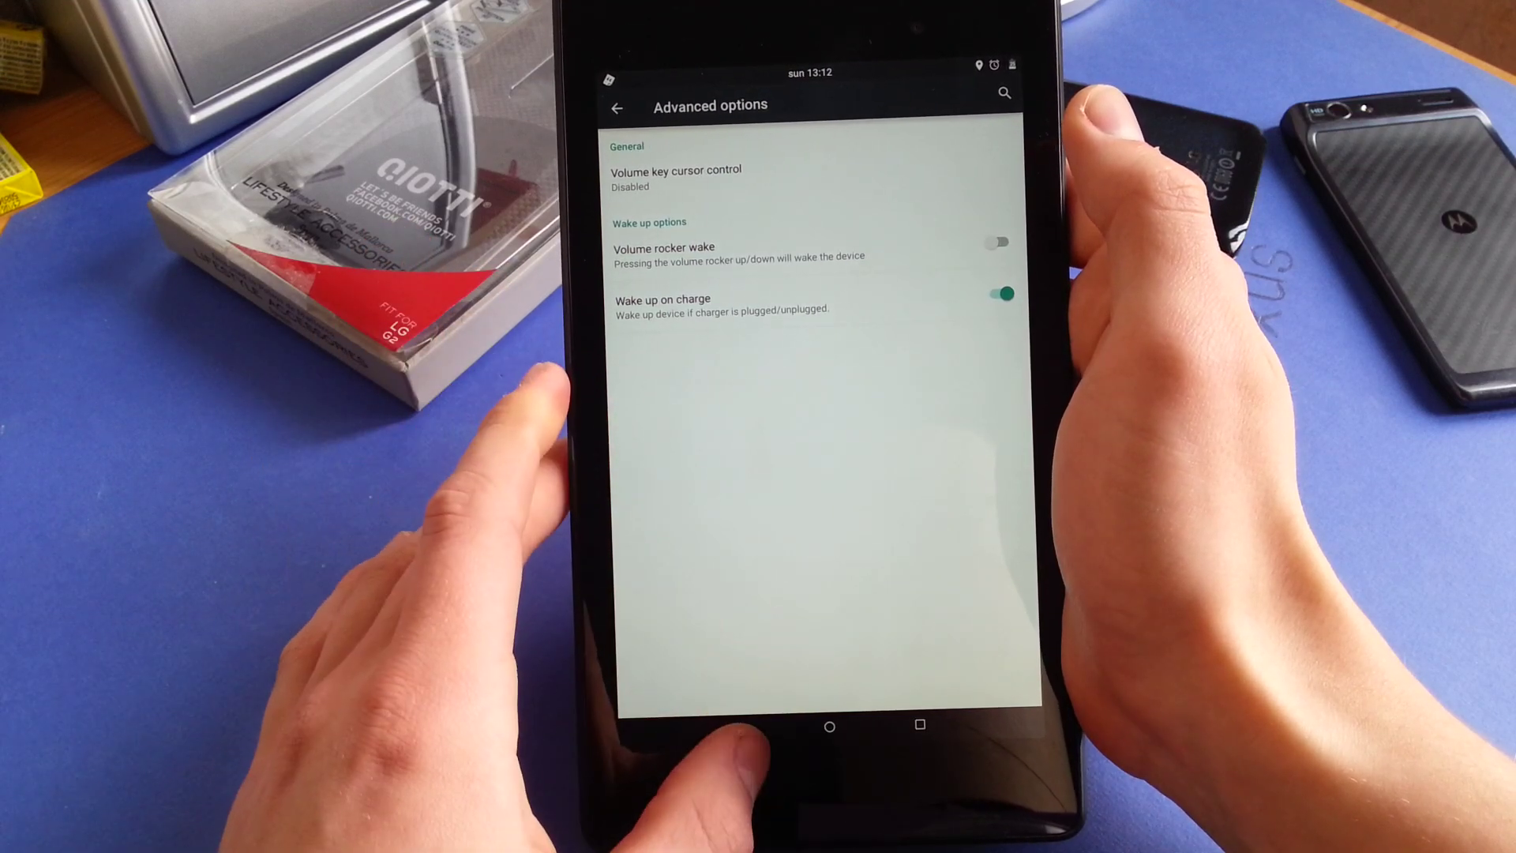
pyautogui.click(738, 726)
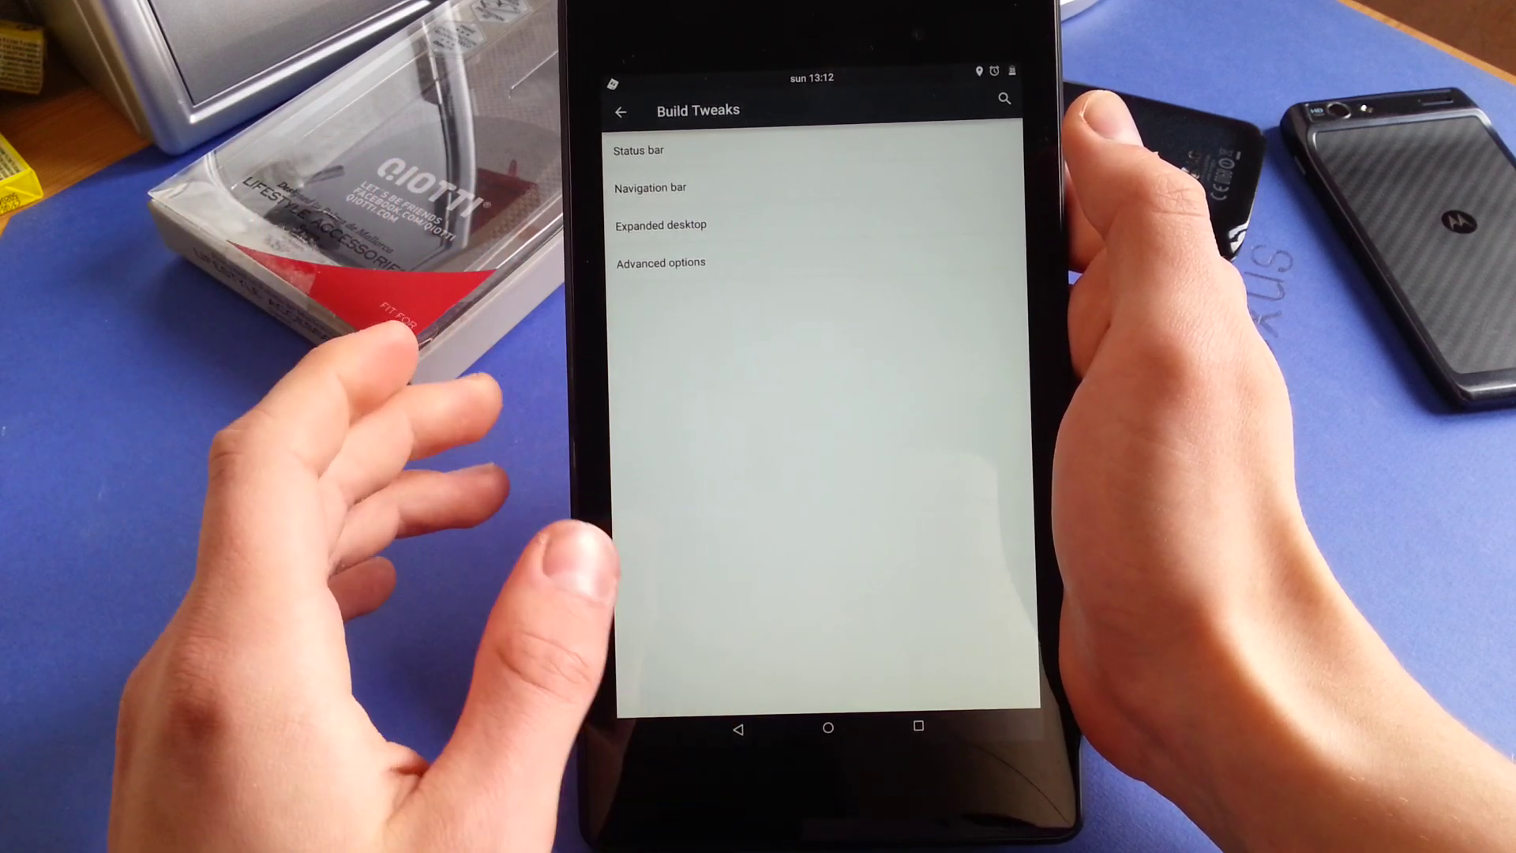
pyautogui.click(738, 724)
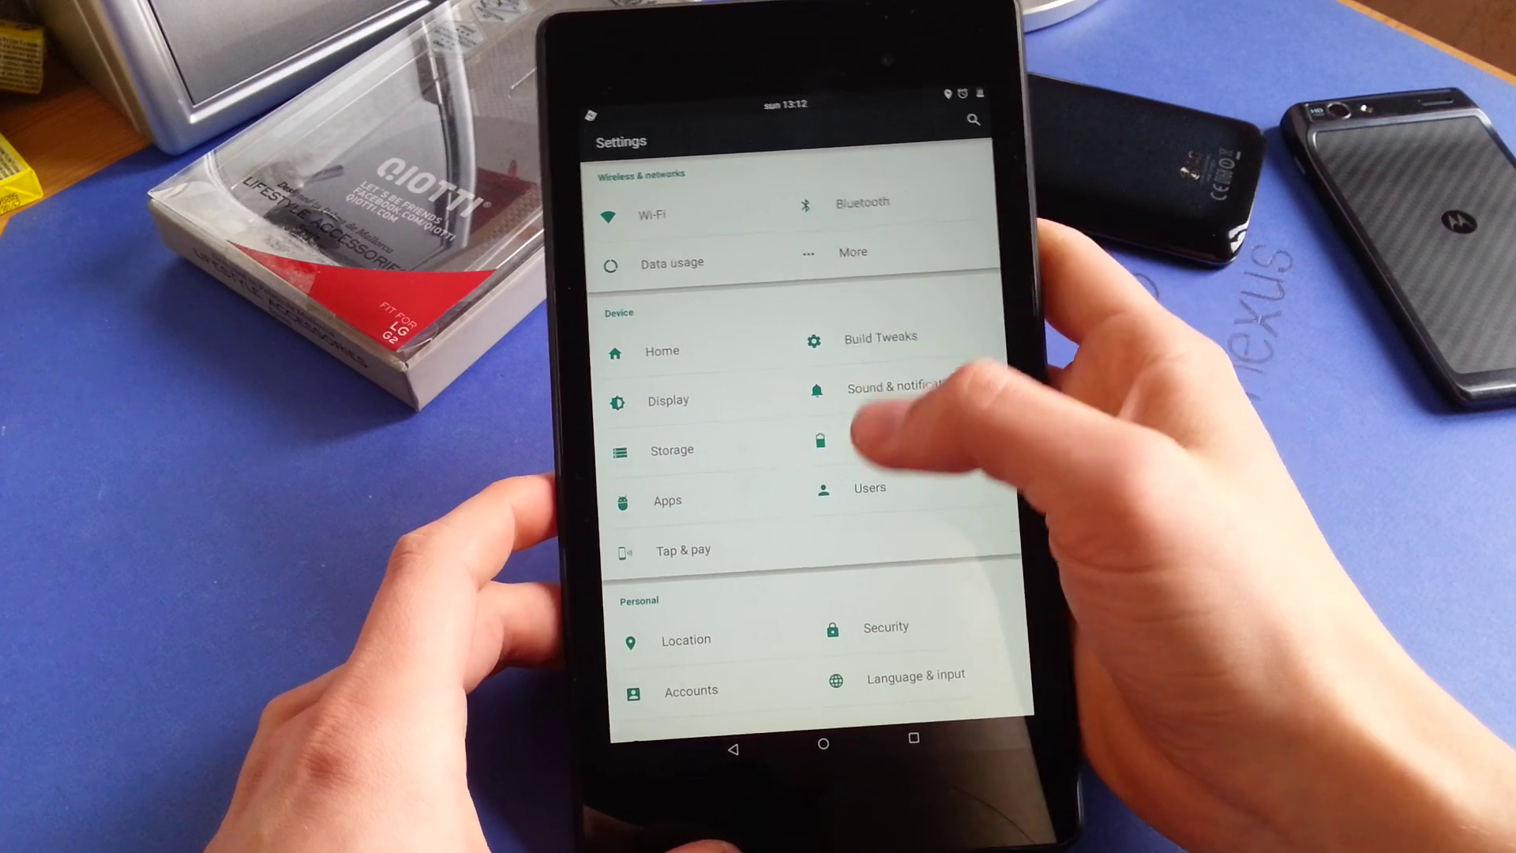
pyautogui.scroll(-3, 947, 439)
# Step: View About nexus (Nexus 7, Android 5.0, DJL5.0 build), then return to the home screen
pyautogui.click(836, 693)
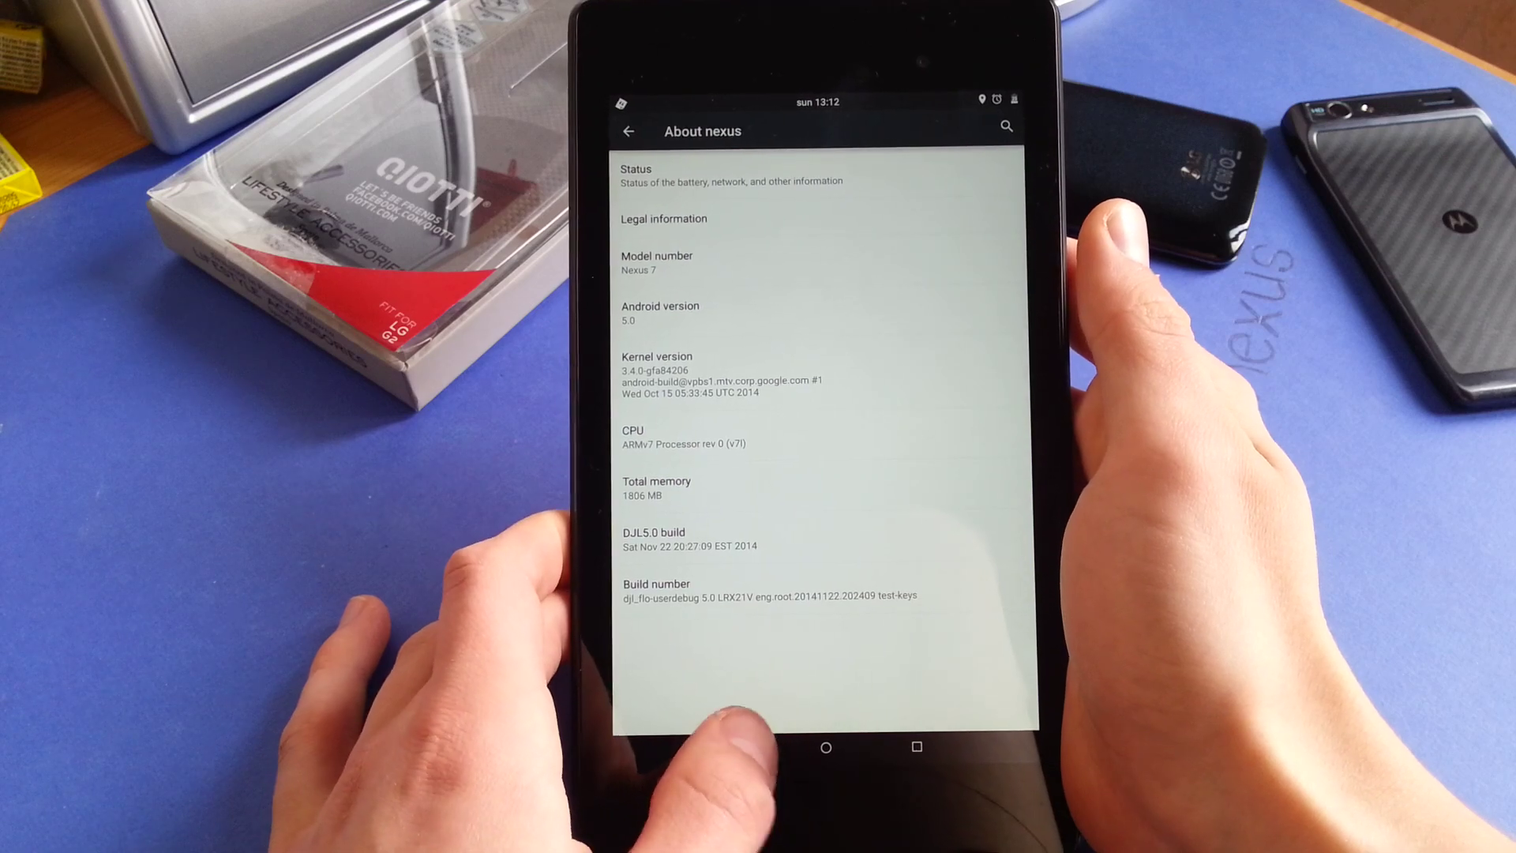
pyautogui.click(826, 747)
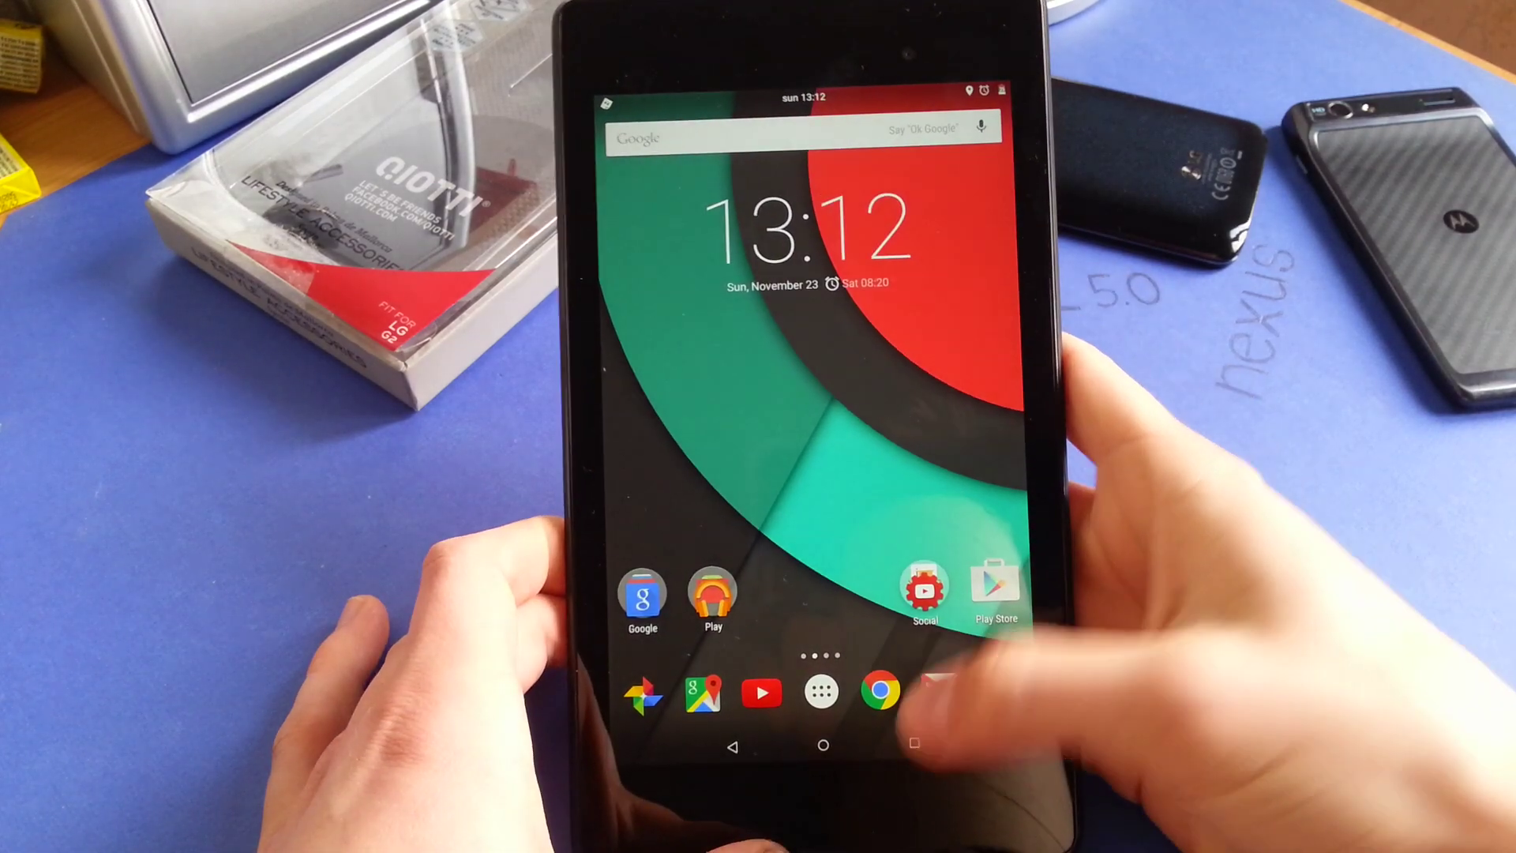
pyautogui.click(914, 743)
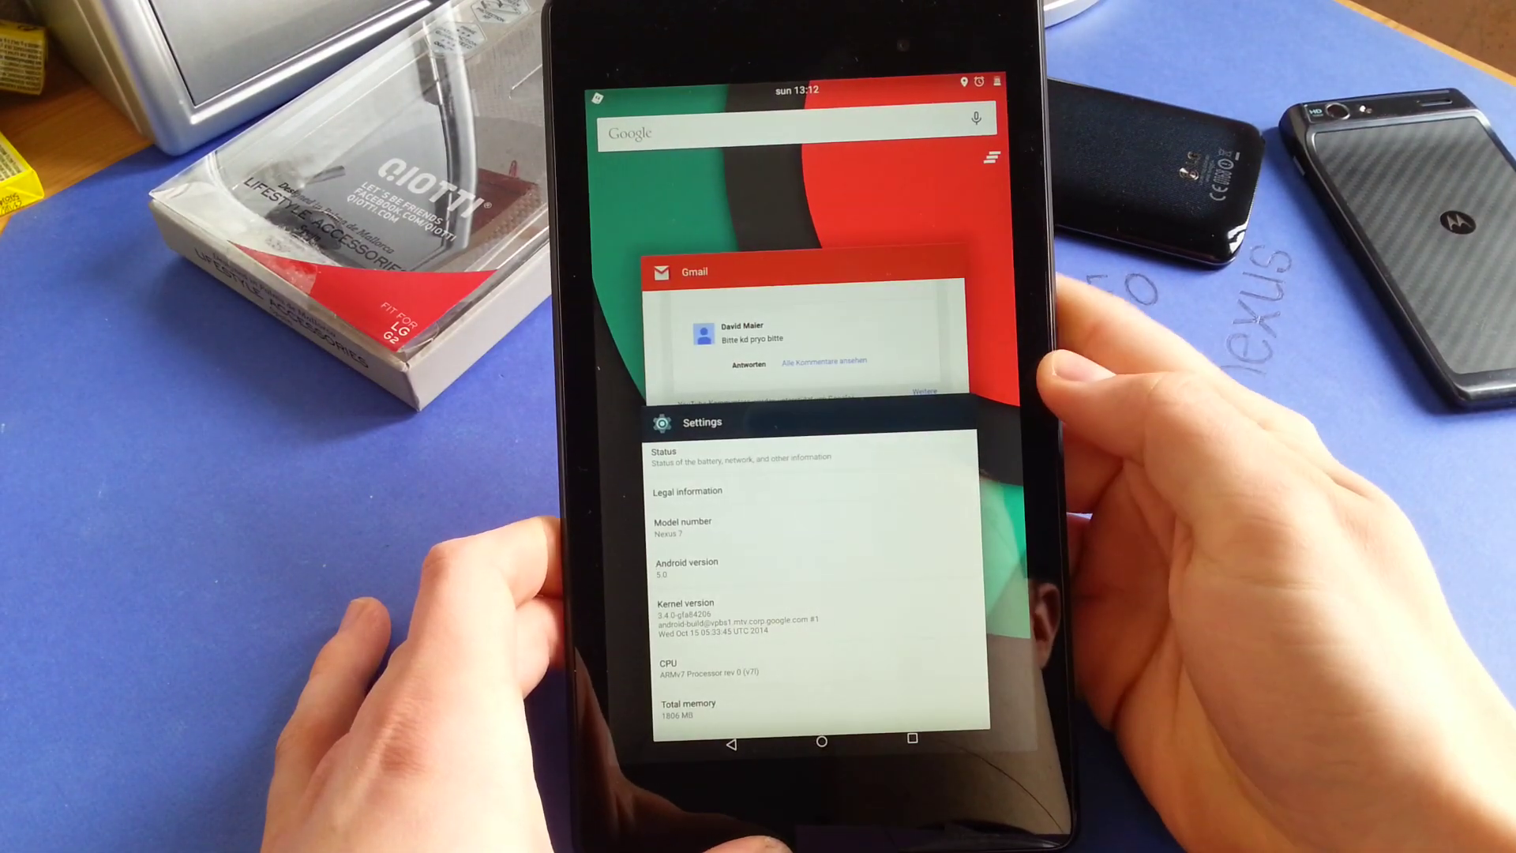